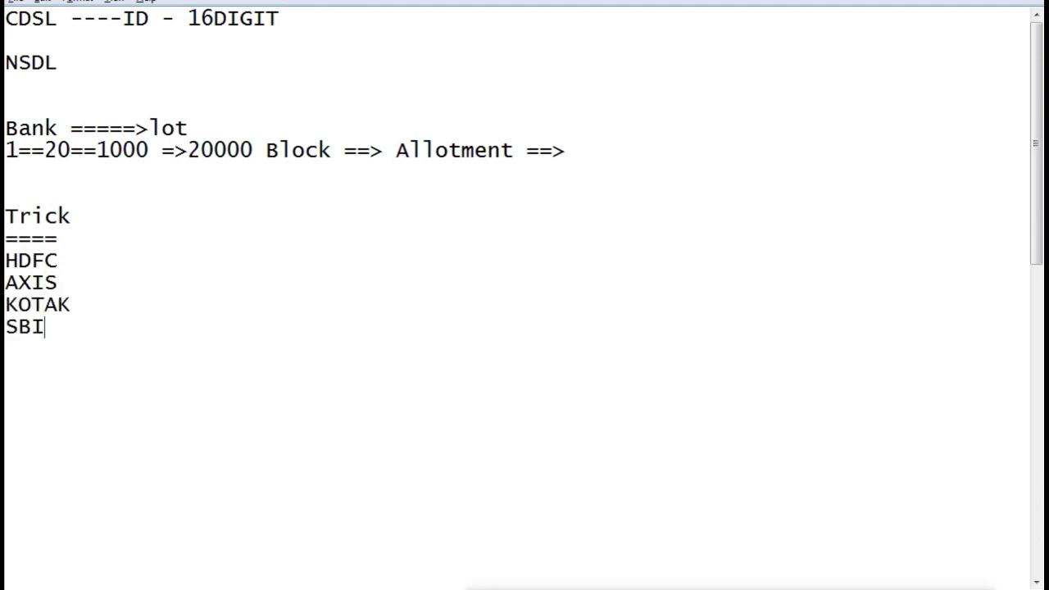
key("Up")
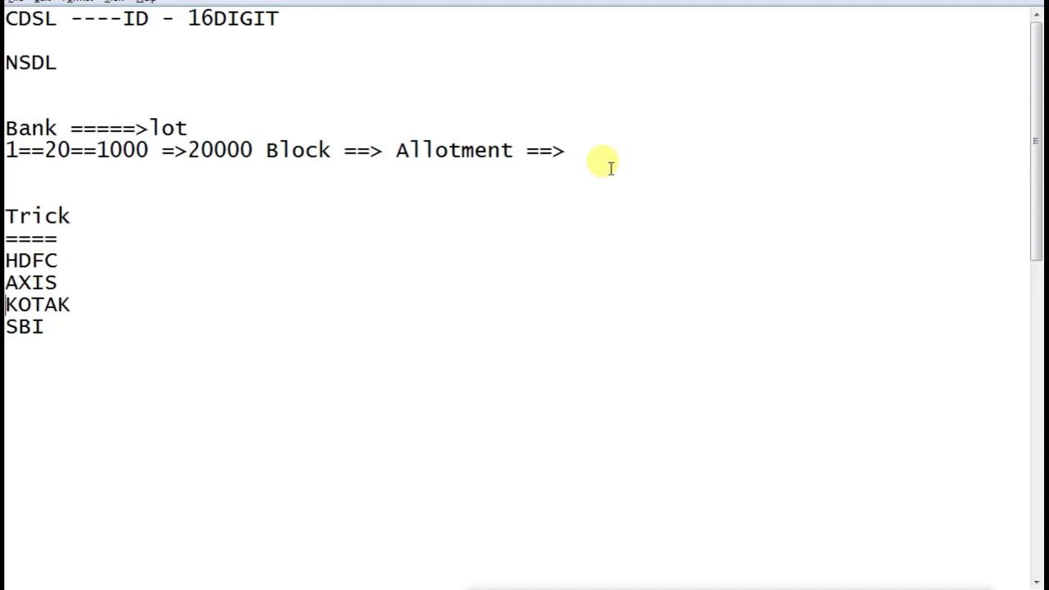
key("shift+Down")
key("shift+Down")
key("shift+Down")
key("shift+Down")
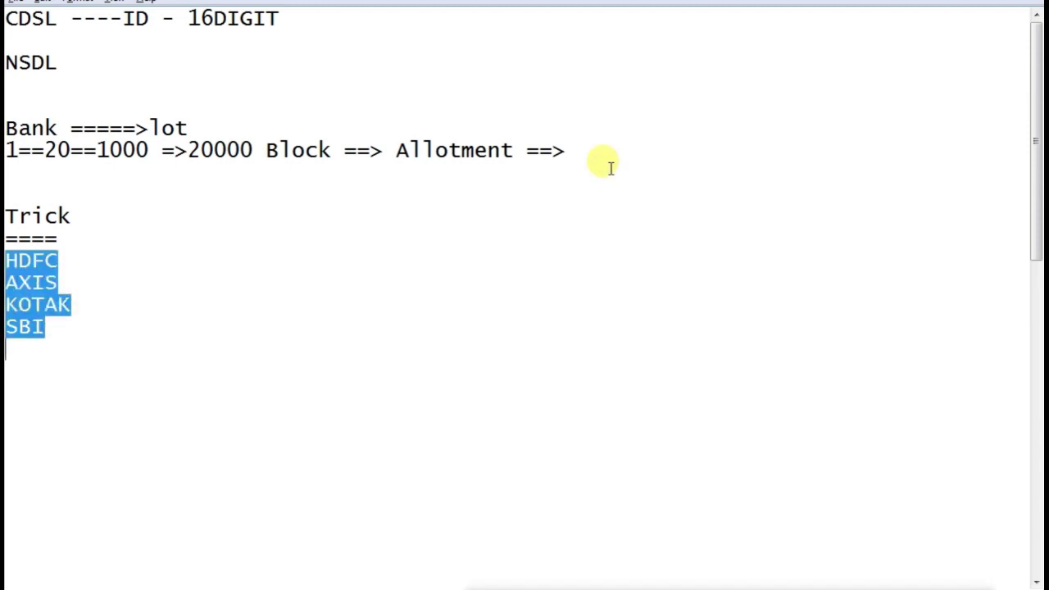
key("Up")
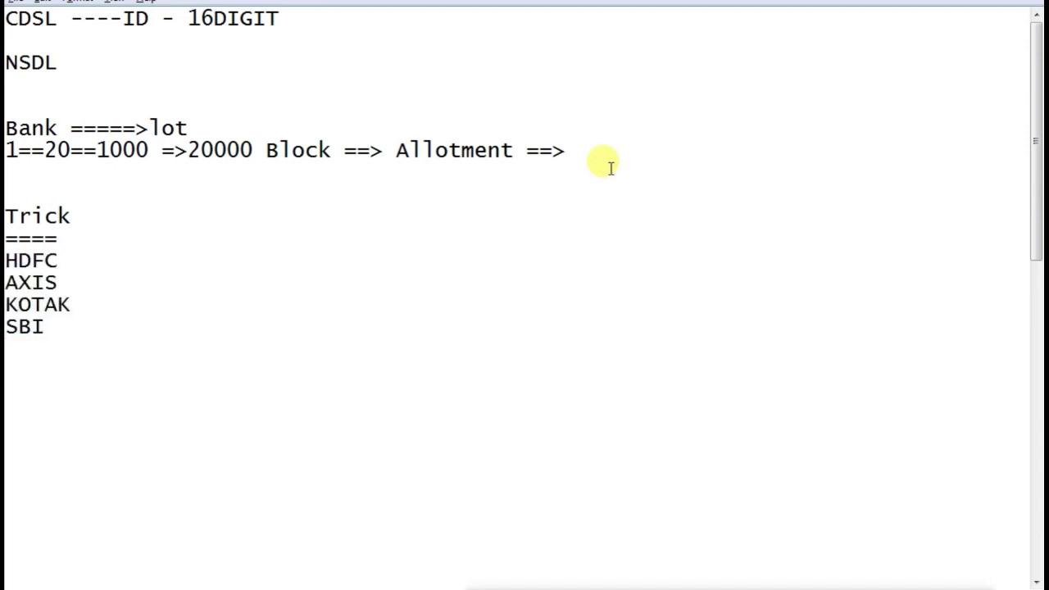
key("shift+End")
key("Up")
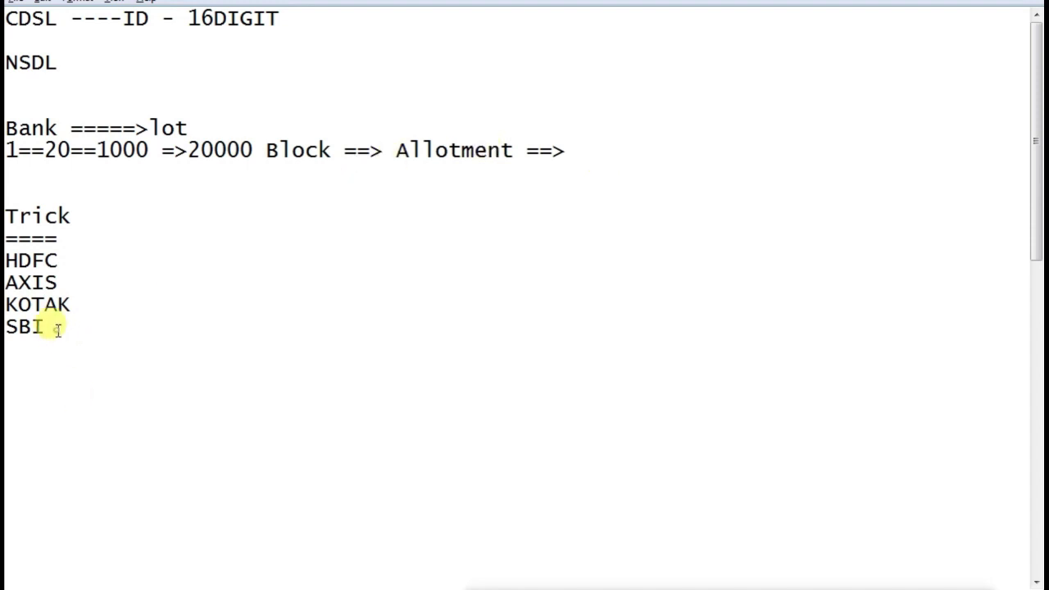
Add the note "2lacks" after the ==== line under Trick, above the list of banks.
left_click_drag(57, 329, 5, 261)
left_click(103, 240)
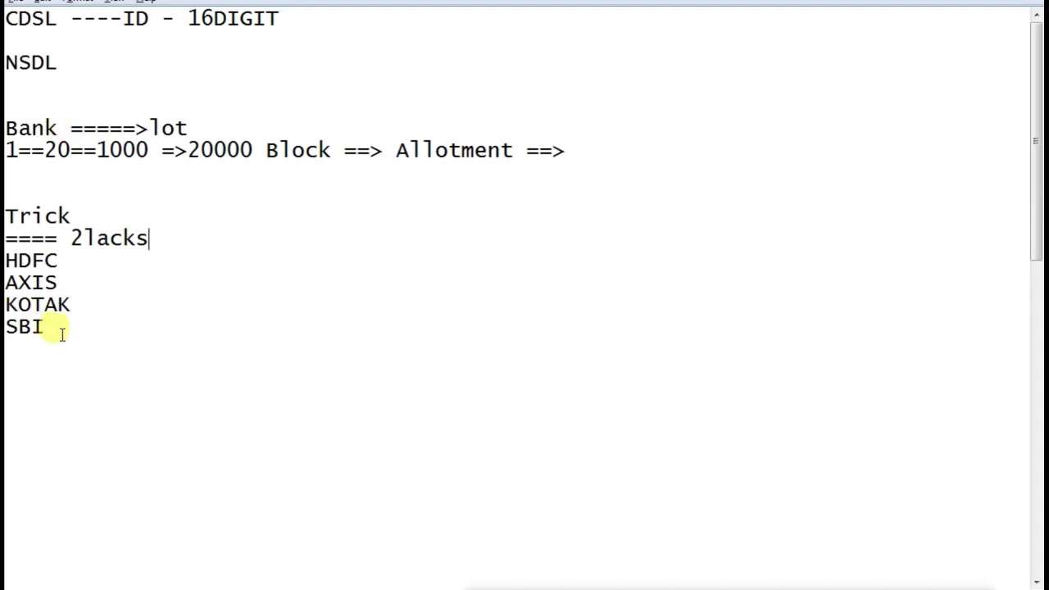
left_click_drag(61, 329, 5, 328)
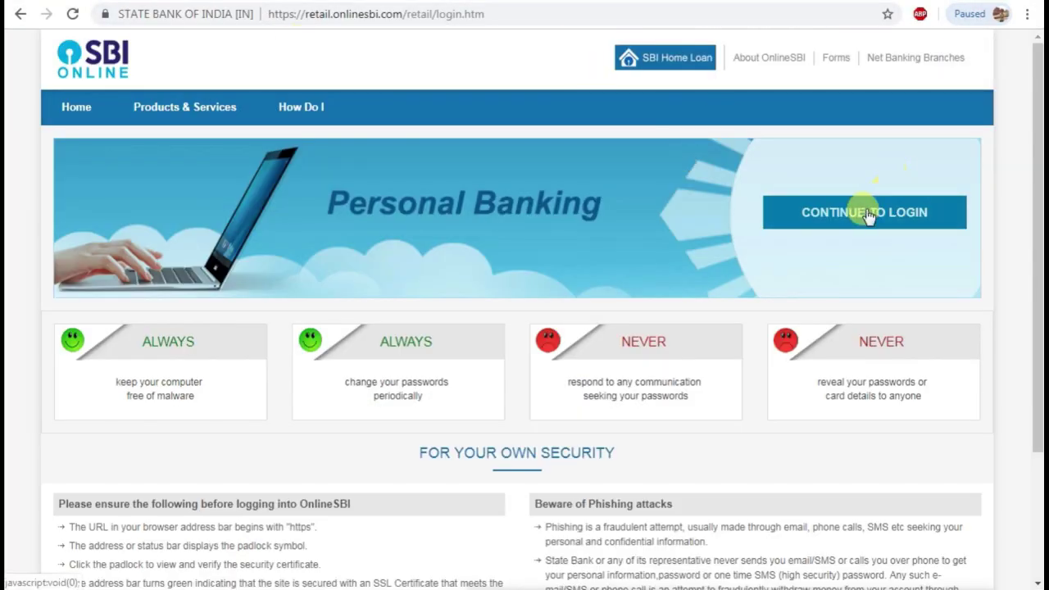
Switch to the OnlineSBI site, continue to the personal banking login, and sign in with the account username and password.
left_click(871, 215)
left_click(175, 281)
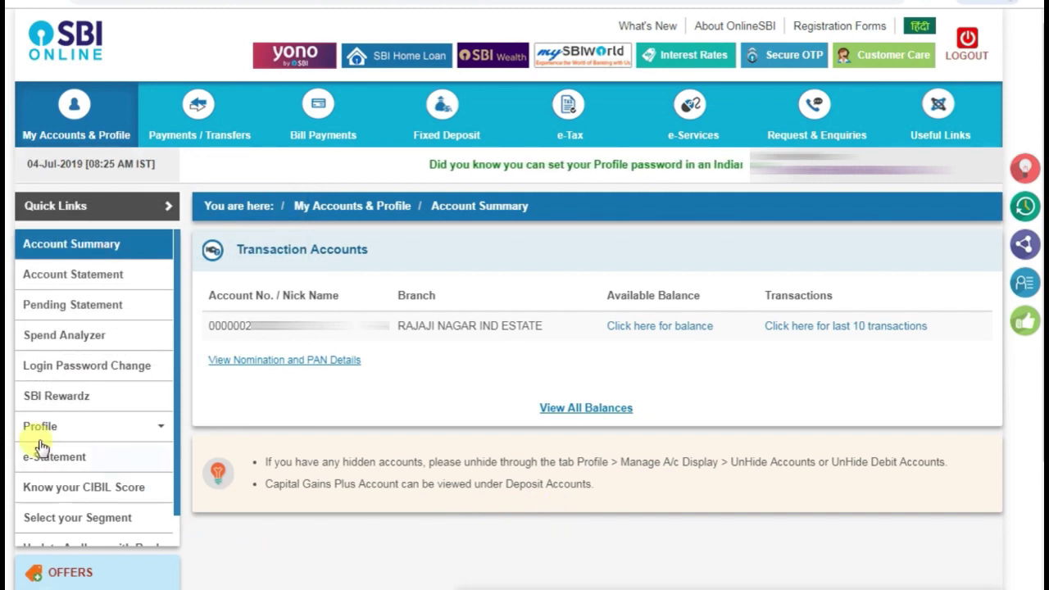
Open Manage IPO Applicant from the account's profile options and submit the profile password.
mouse_move(61, 107)
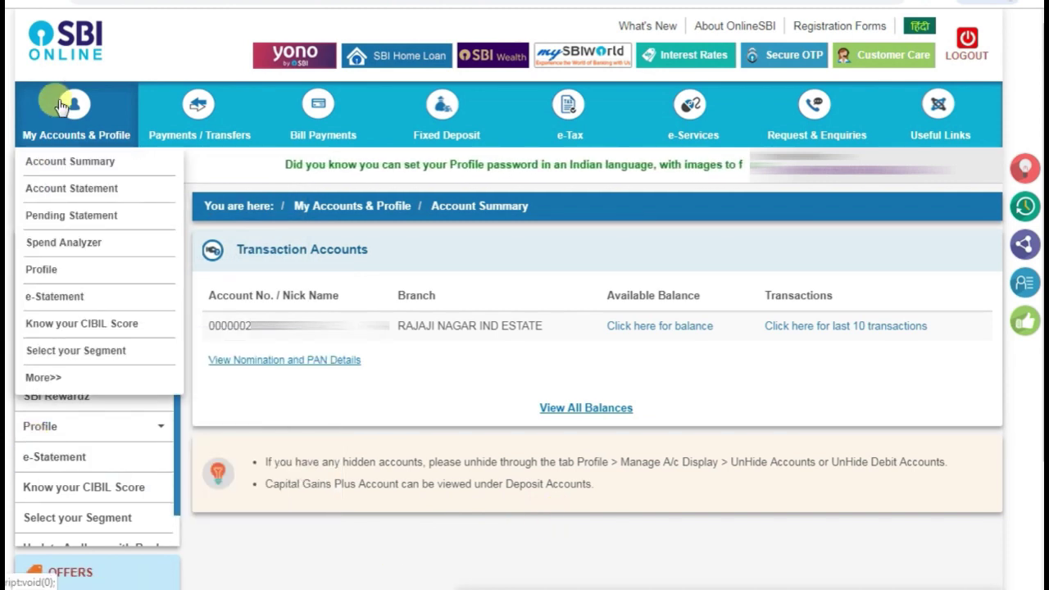
left_click(57, 381)
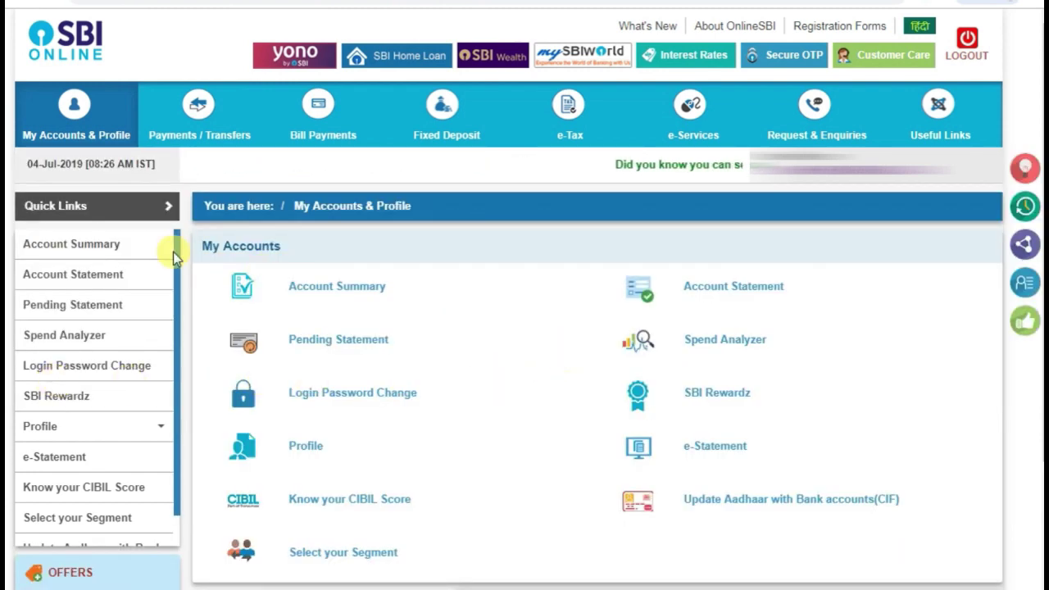
left_click(66, 429)
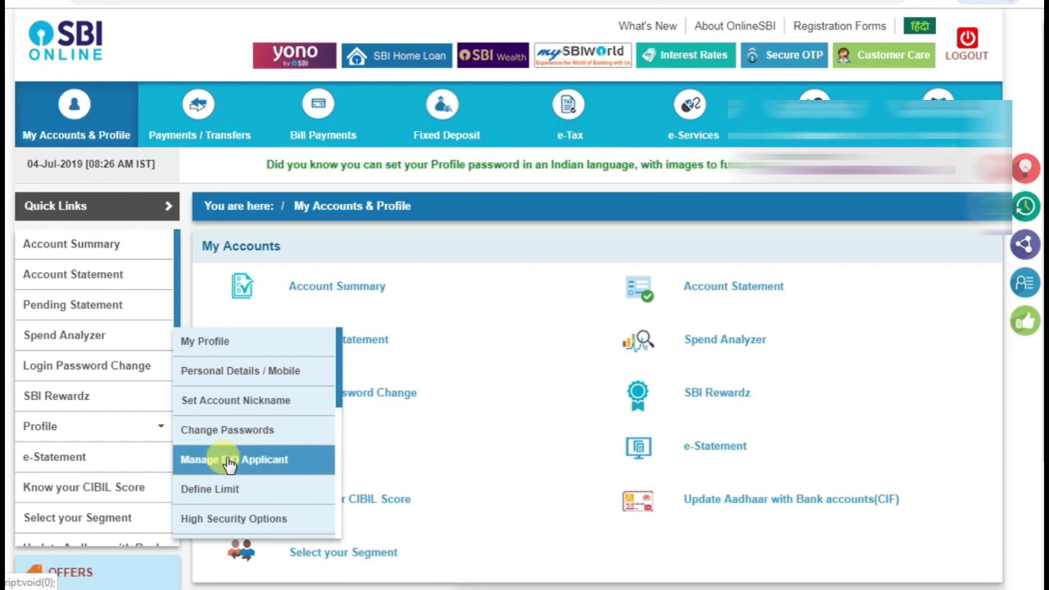
left_click(272, 467)
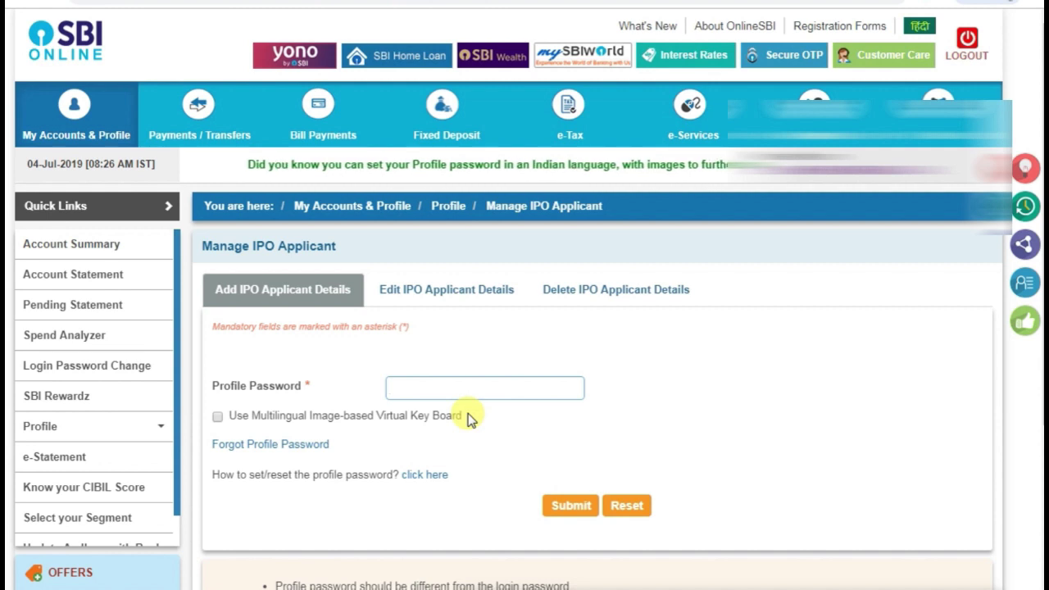
left_click(571, 504)
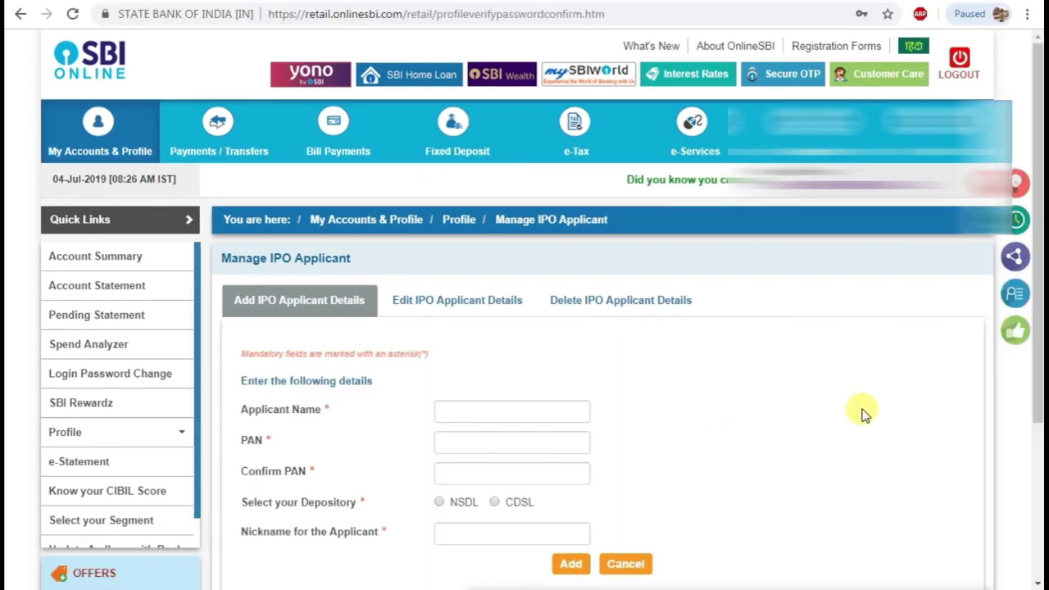
Enter the applicant's name, PAN and matching PAN confirmation in the form for adding IPO applicant details.
scroll(860, 419, "down", 1)
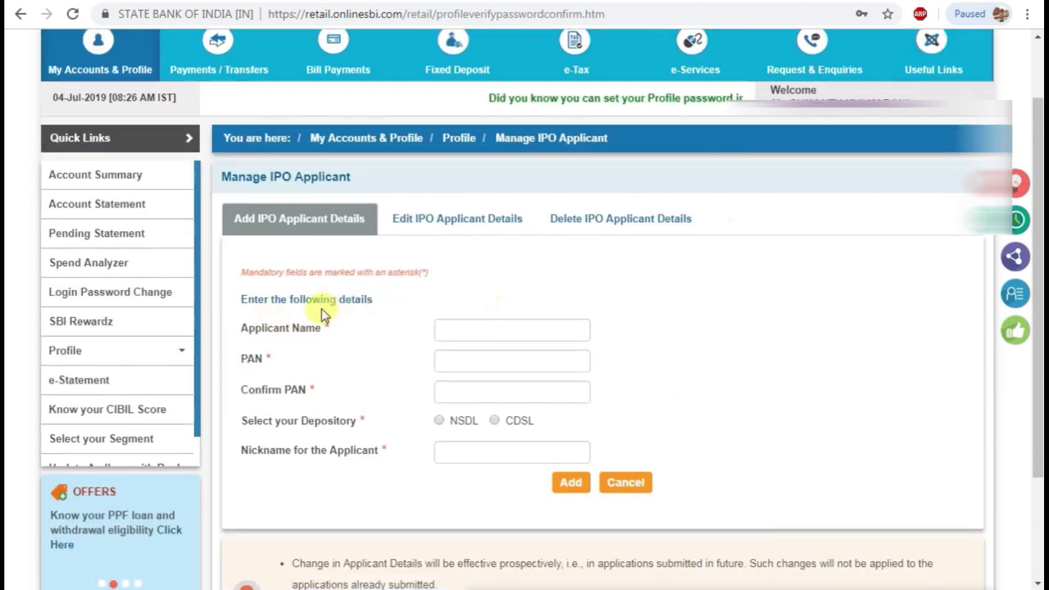
left_click(470, 335)
left_click(467, 354)
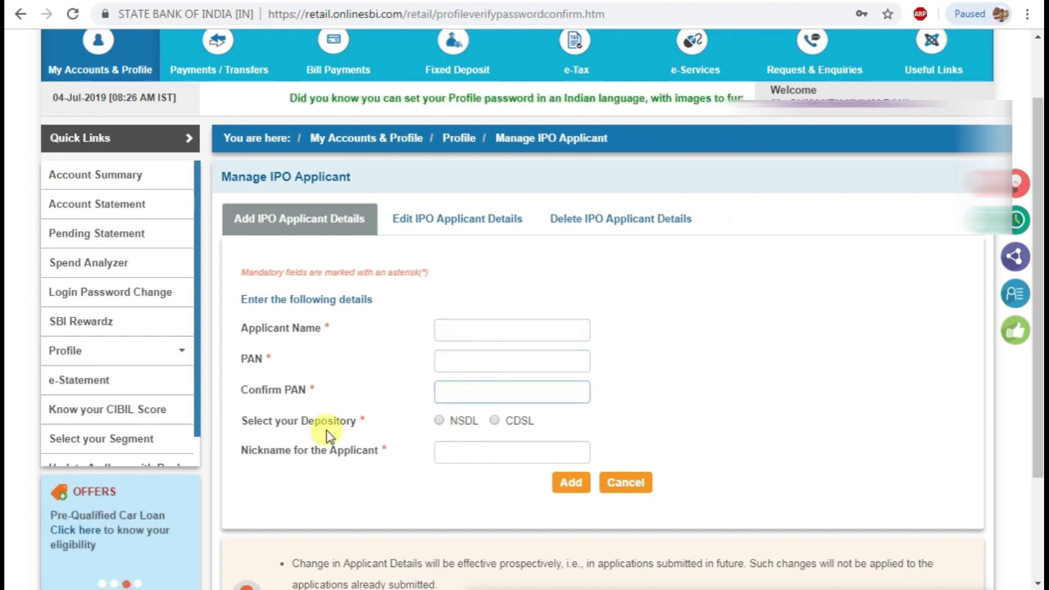
left_click(495, 450)
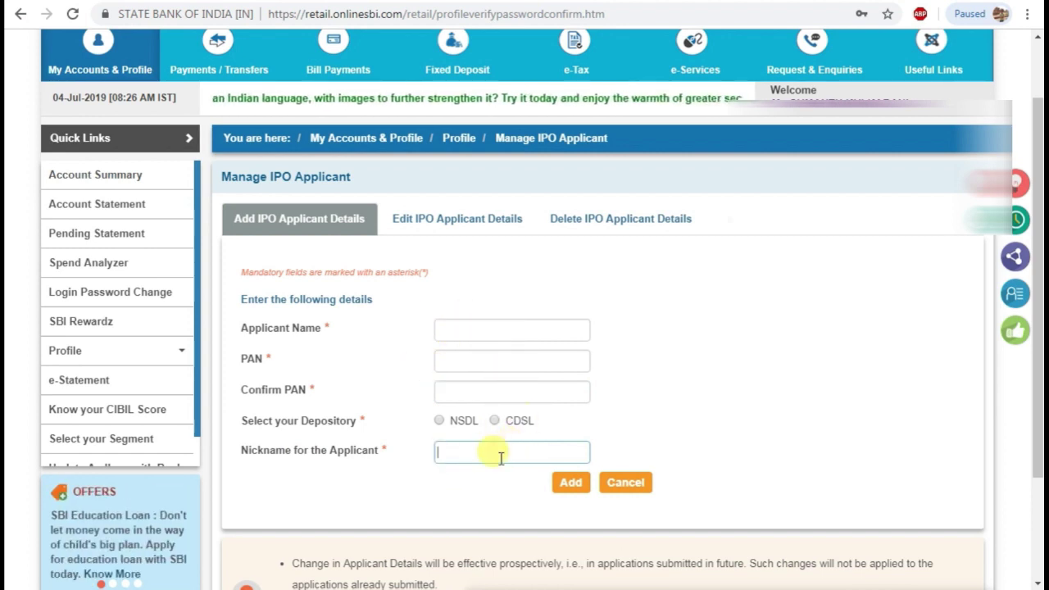
left_click(477, 327)
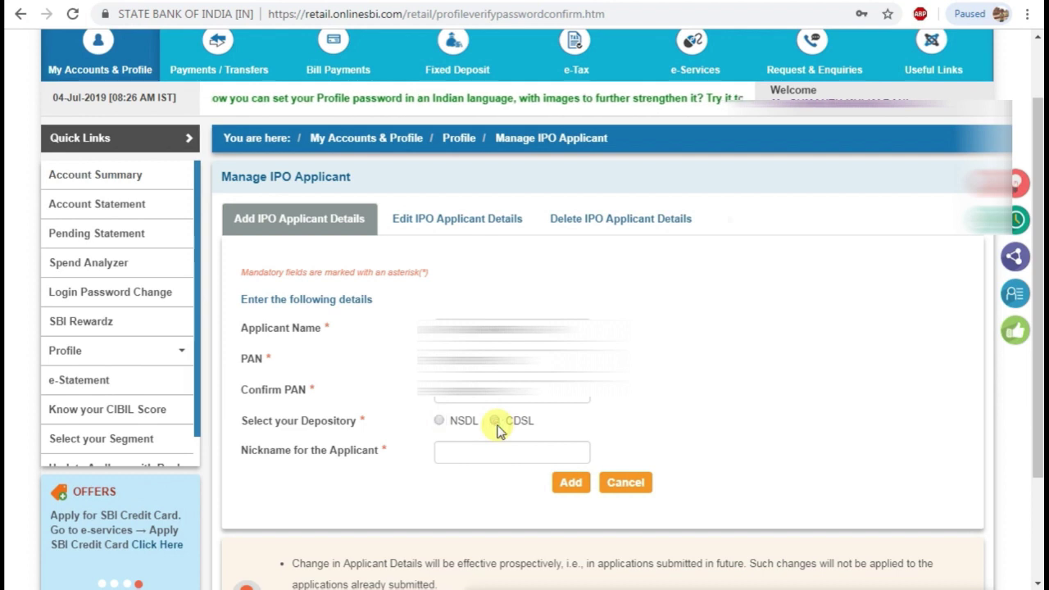
Switch the depository from CDSL to NSDL to examine which account fields each one requires.
left_click(495, 420)
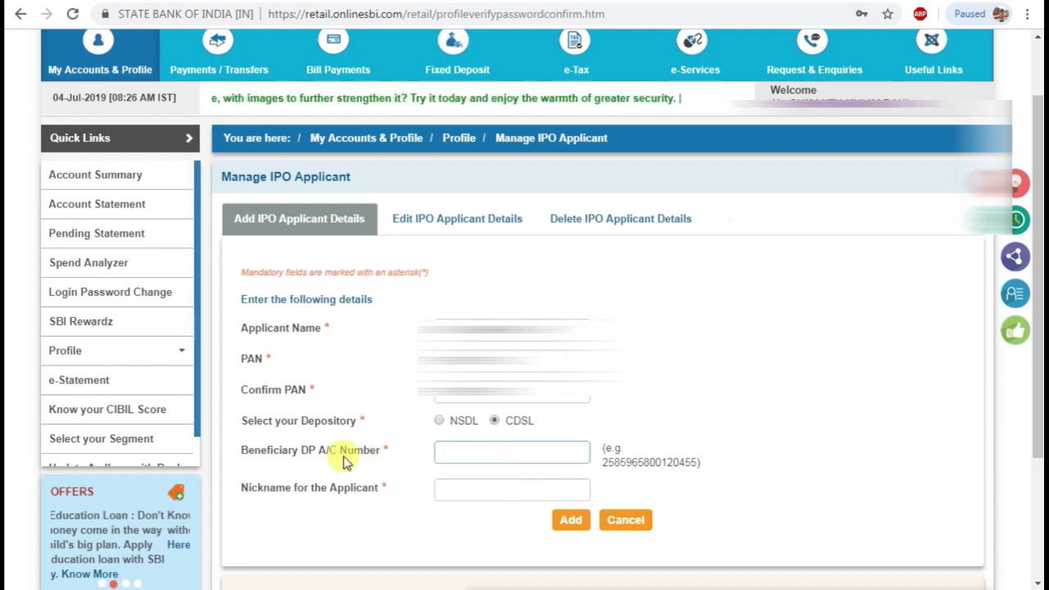
left_click(437, 420)
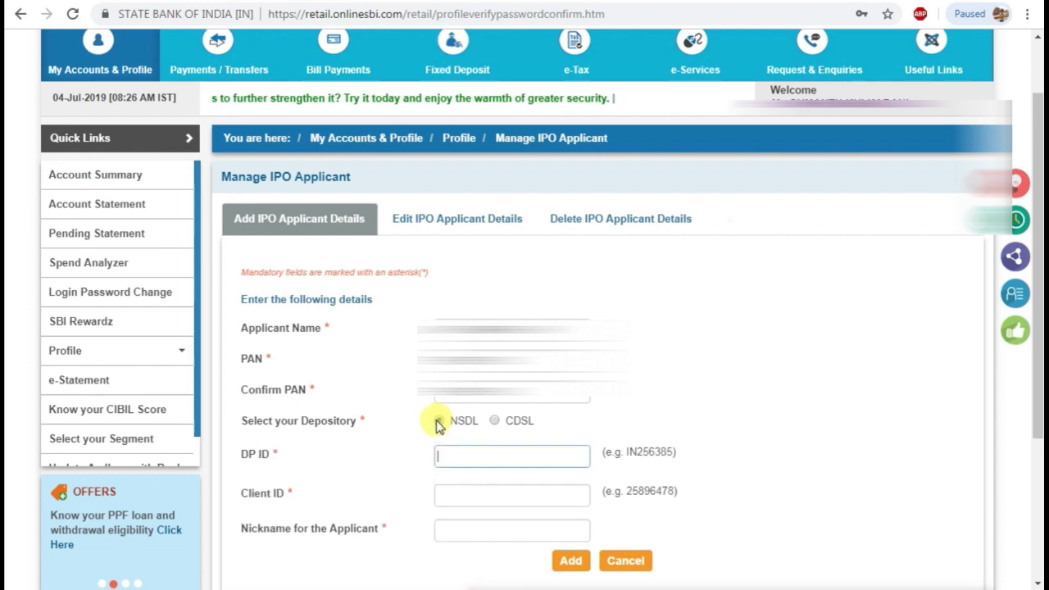
left_click(438, 456)
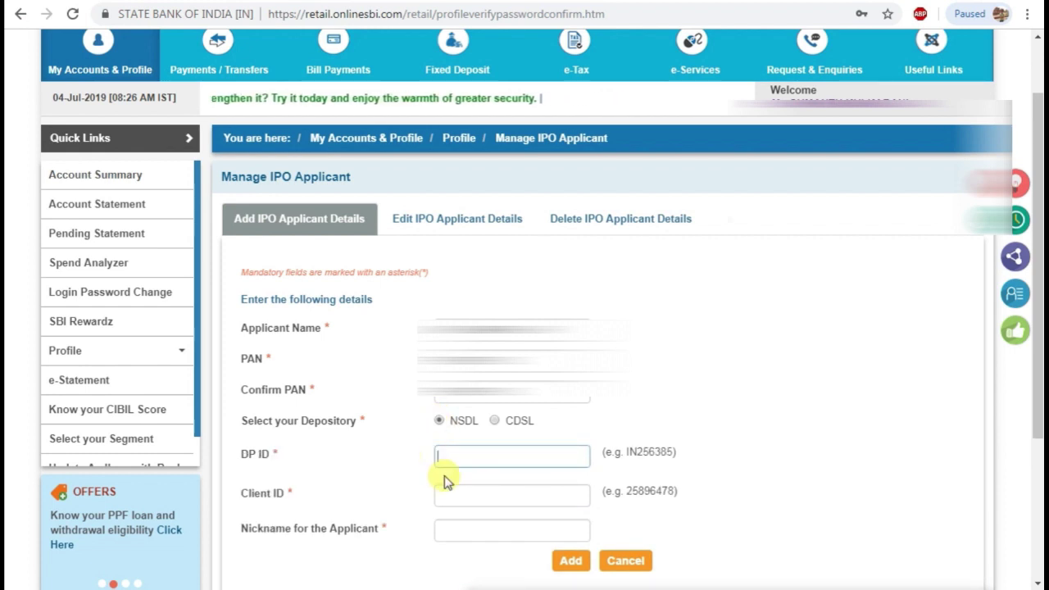
left_click(454, 492)
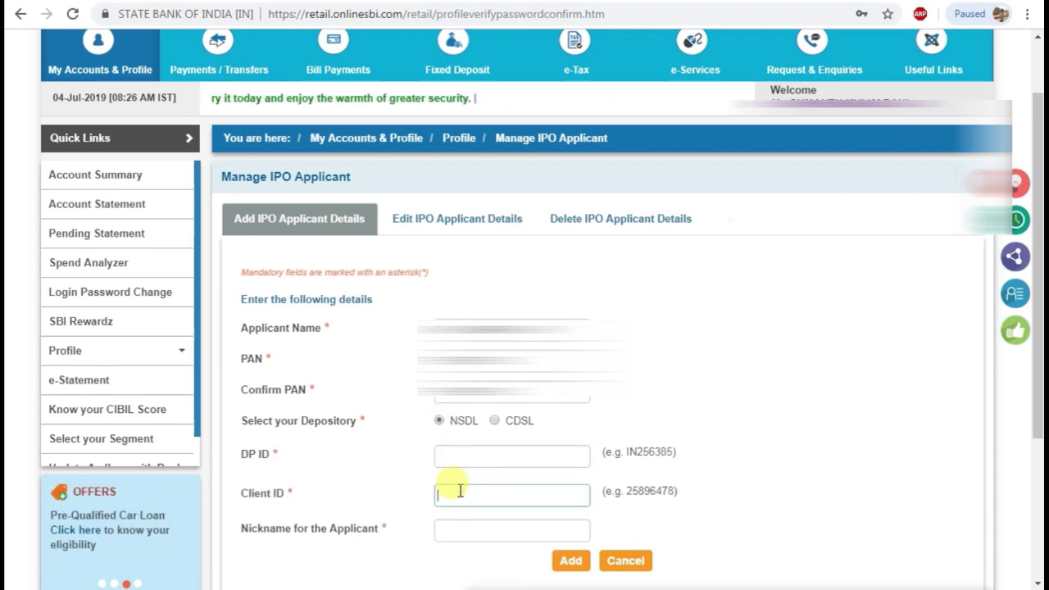
Choose CDSL as the depository and paste the applicant's beneficiary DP account number.
left_click(494, 420)
left_click(451, 450)
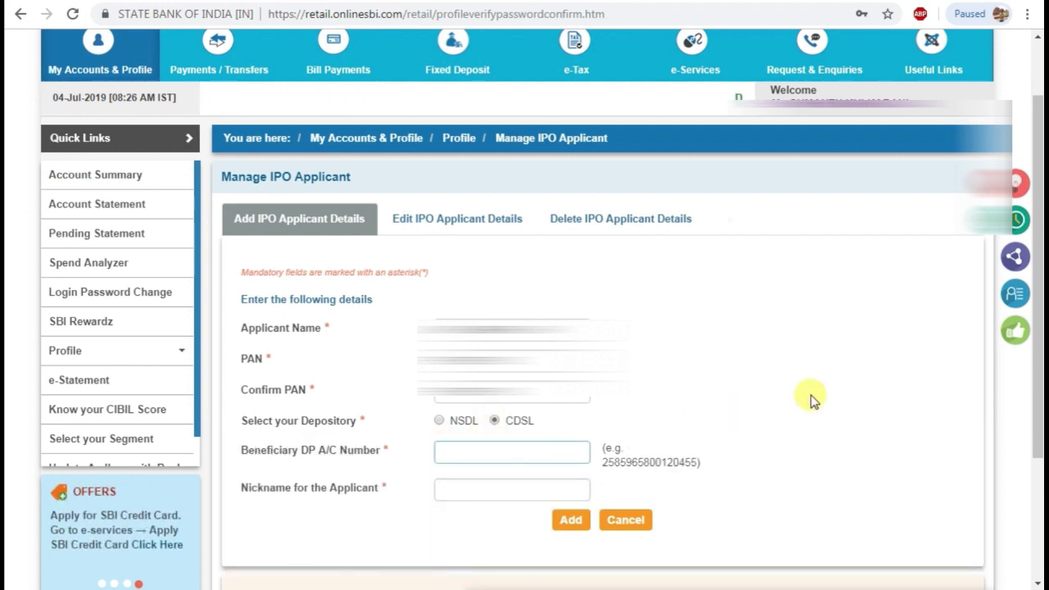
key("ctrl+v")
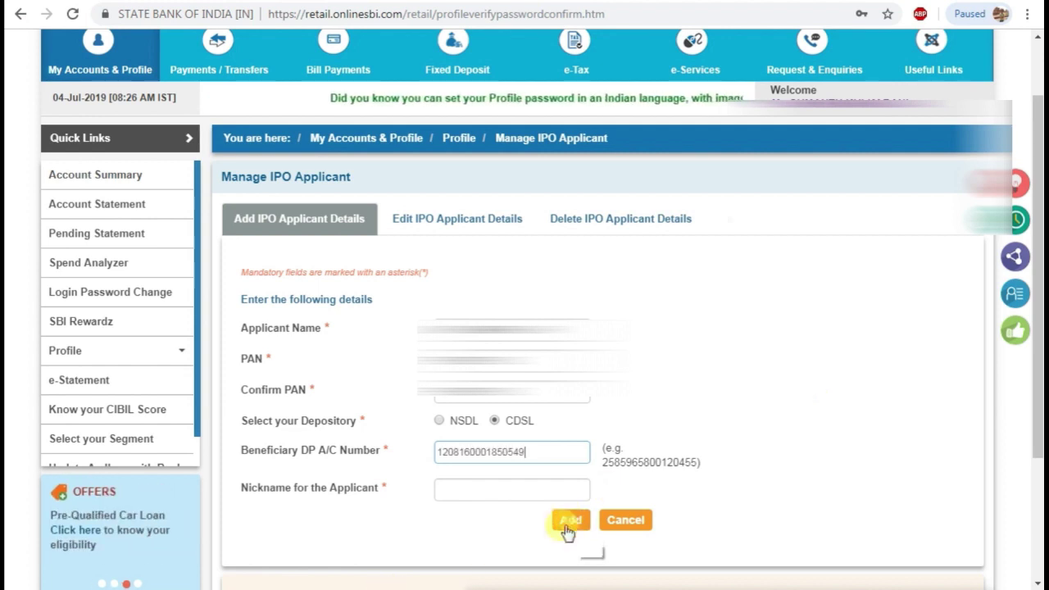
Enter the applicant's first name followed by "IPO ID" as the nickname, with spaces, and try to add the applicant.
left_click(518, 493)
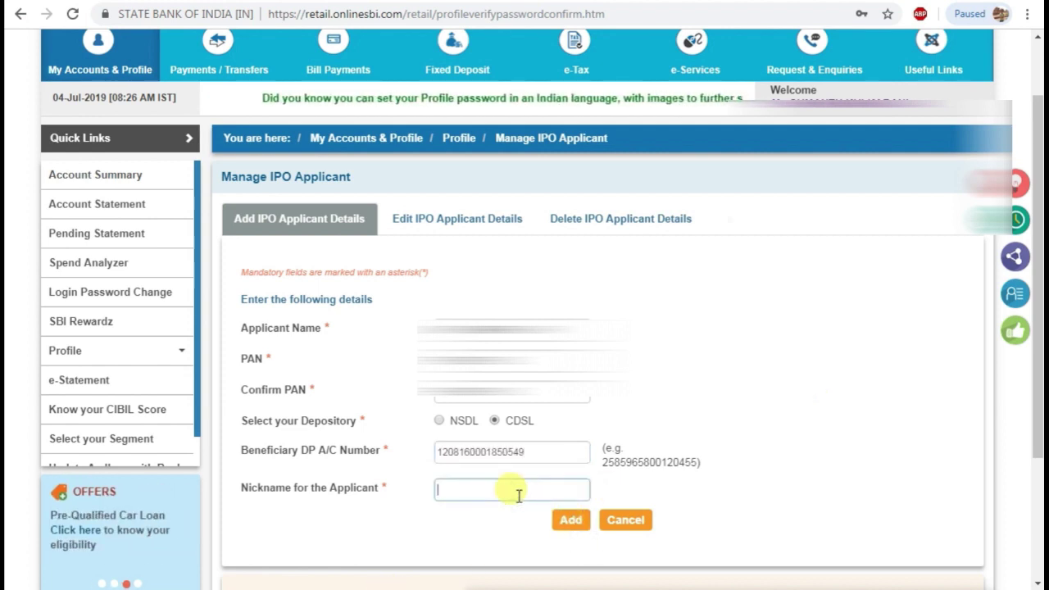
type("sUMAN")
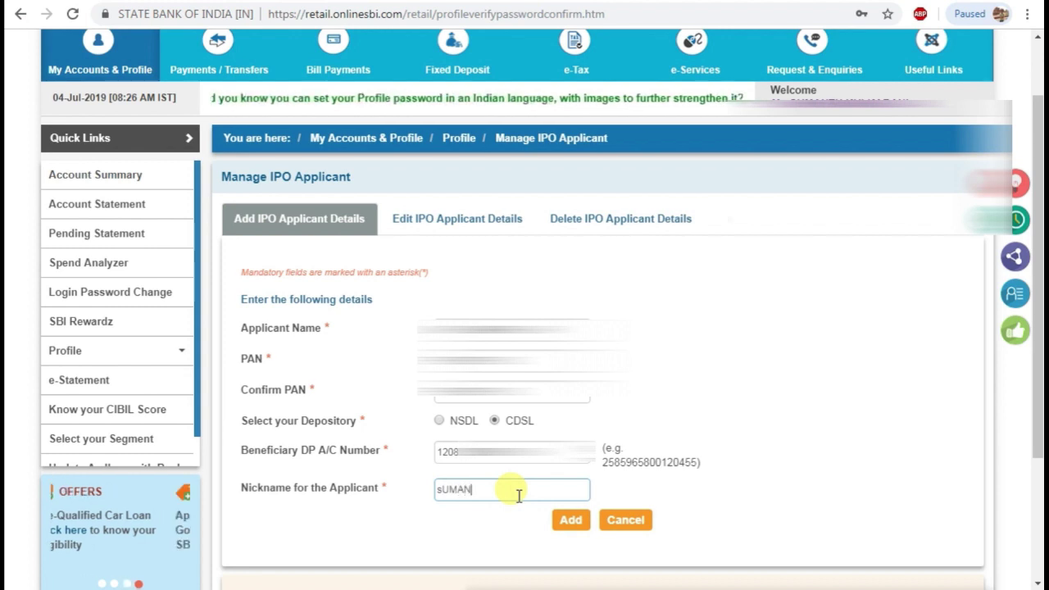
key("BackSpace")
key("BackSpace")
key("BackSpace")
key("BackSpace")
key("BackSpace")
type("S")
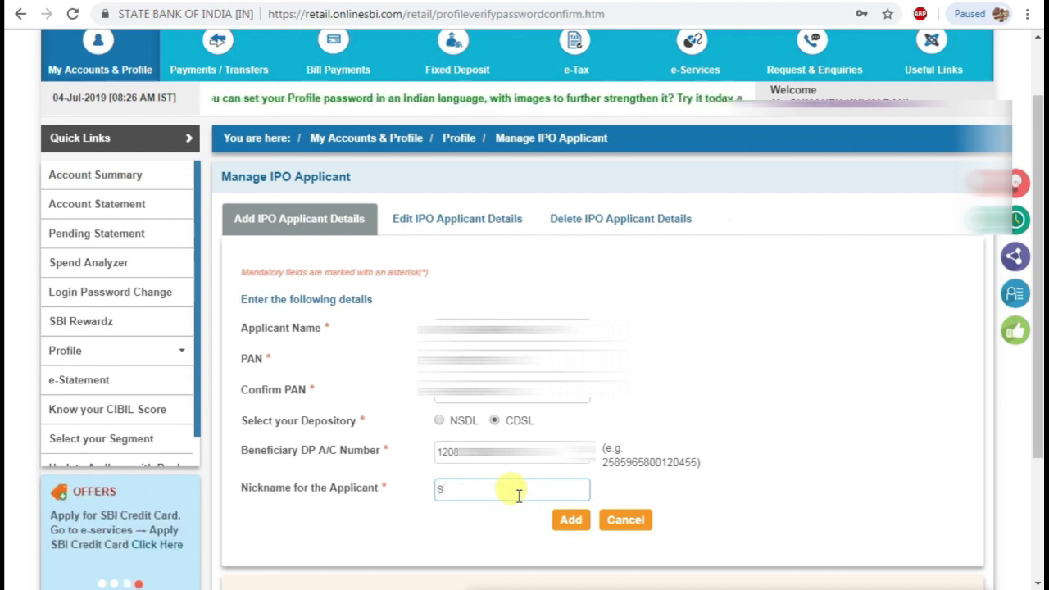
type("umanth I")
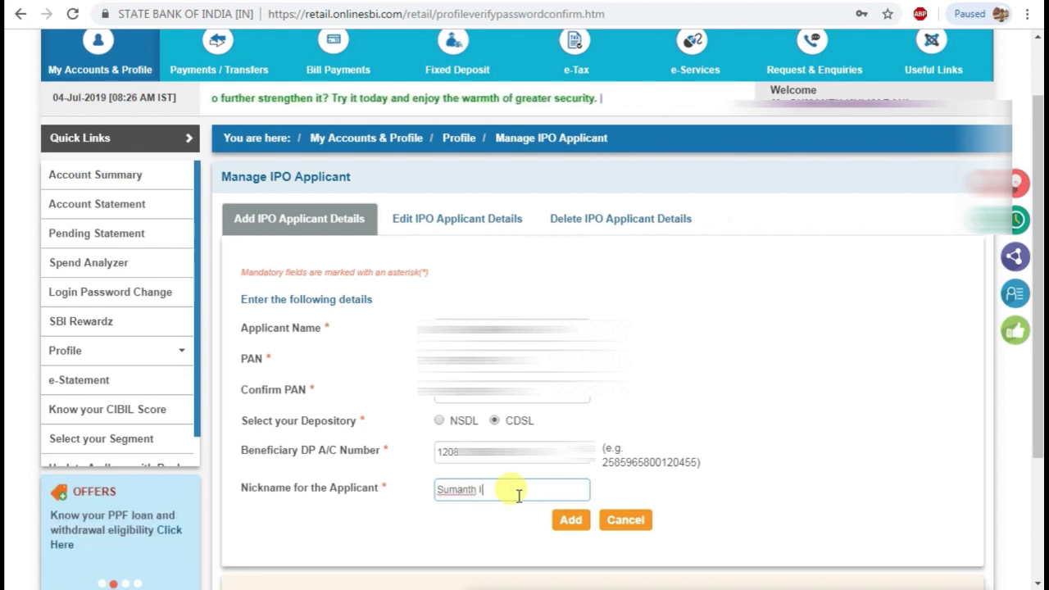
type("PO ID")
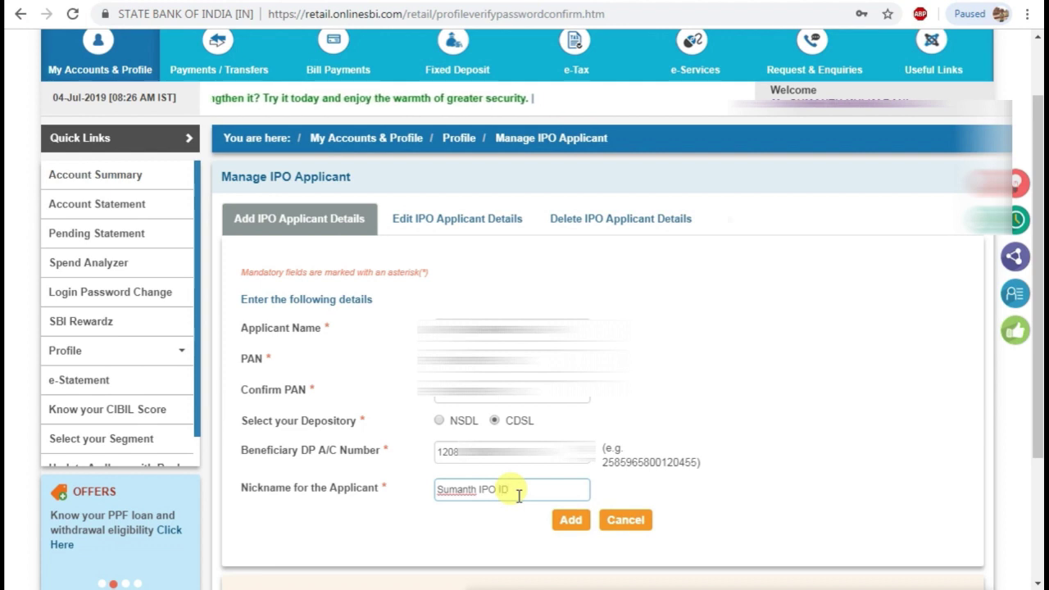
left_click(574, 523)
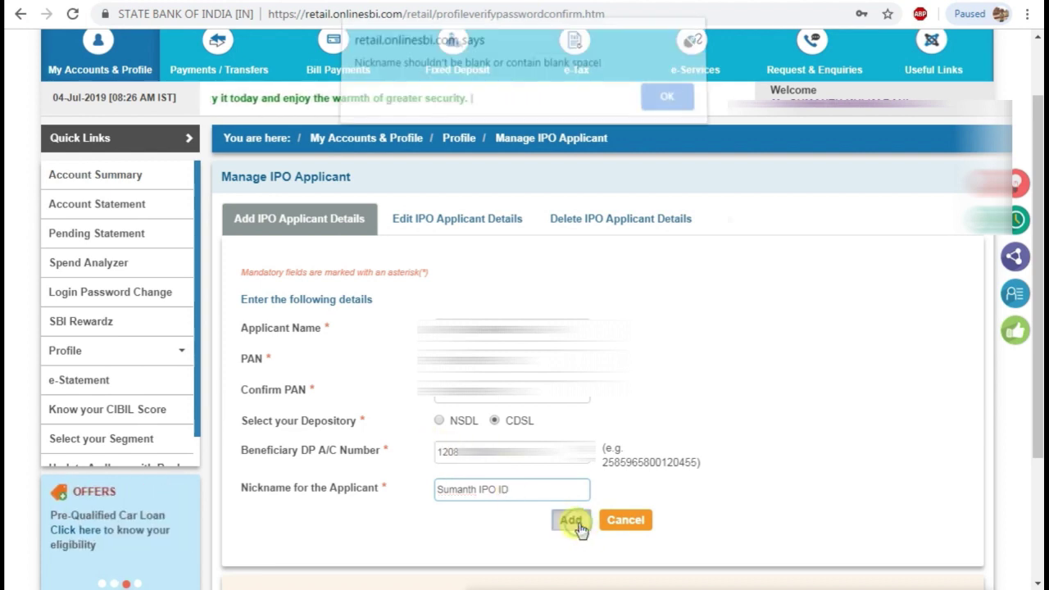
left_click(651, 109)
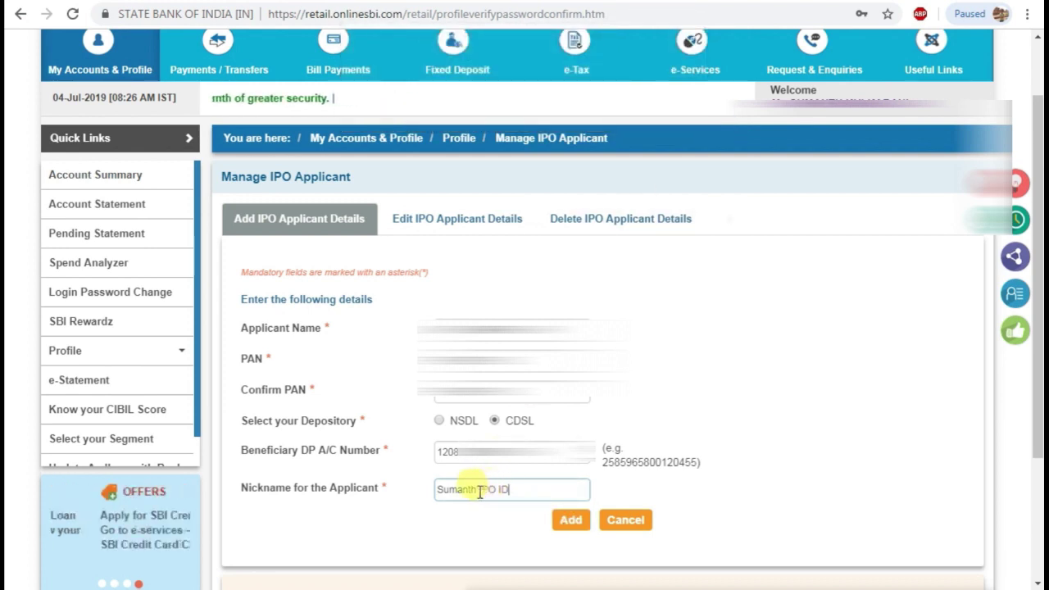
Change the nickname to the applicant's first name directly followed by "IPO", without spaces, and add the applicant.
left_click_drag(479, 490, 543, 482)
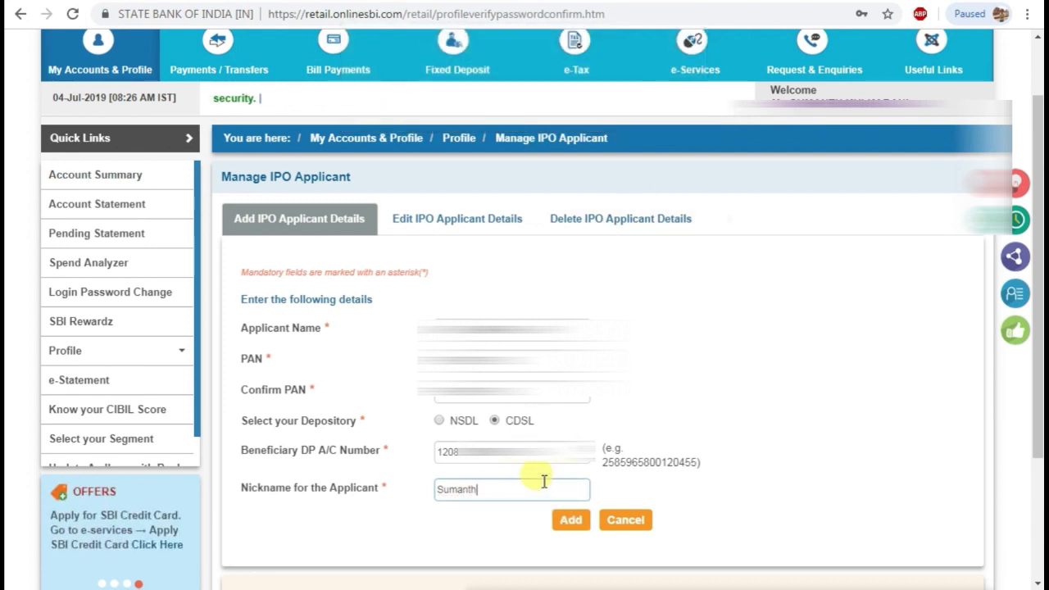
type("IPO")
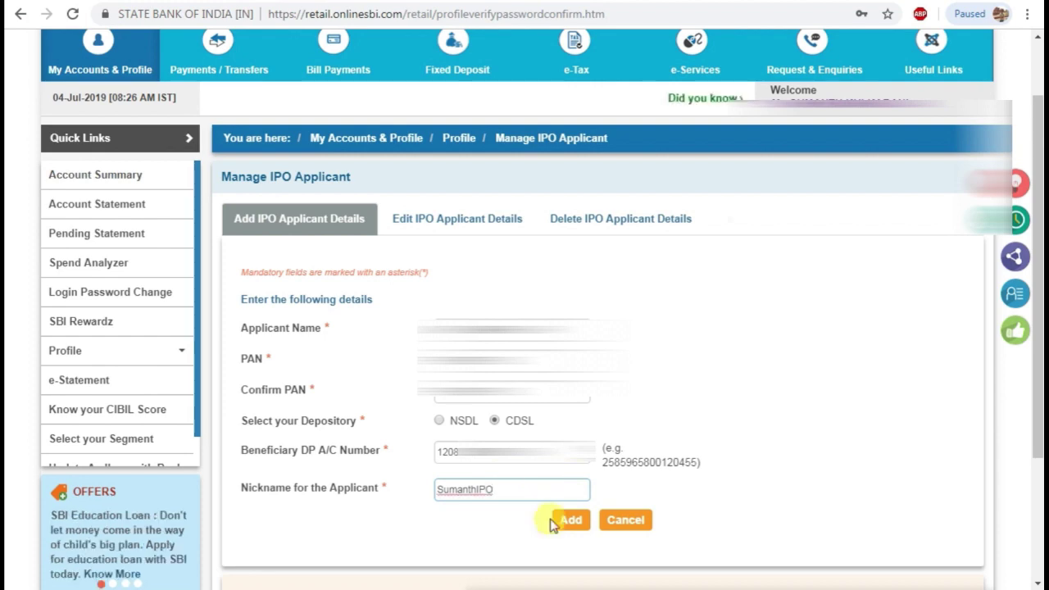
left_click(566, 522)
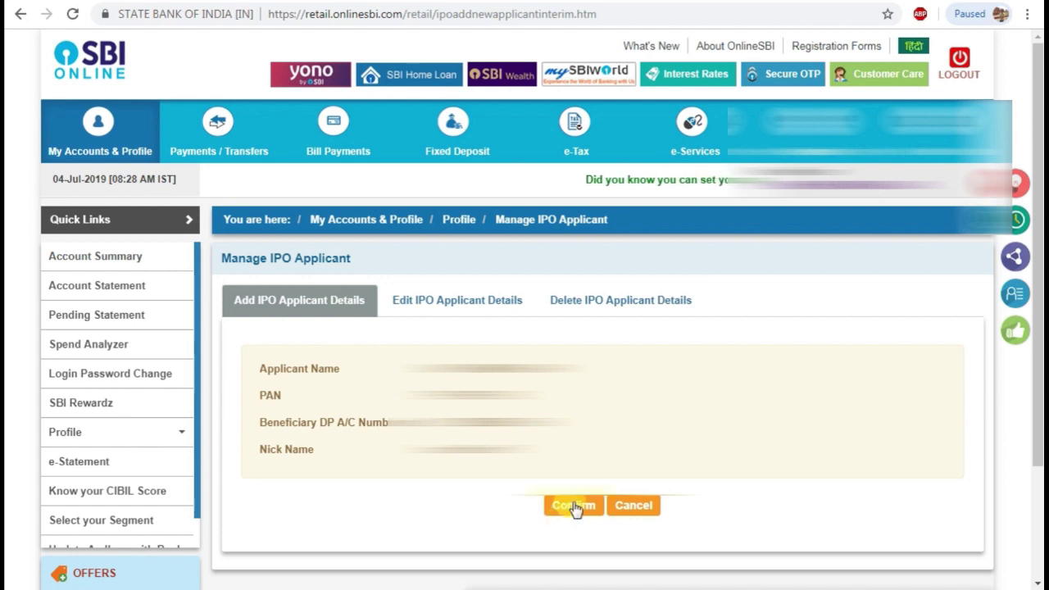
Confirm the new IPO applicant's details and authorise the registration with the high security password received by SMS.
left_click(574, 505)
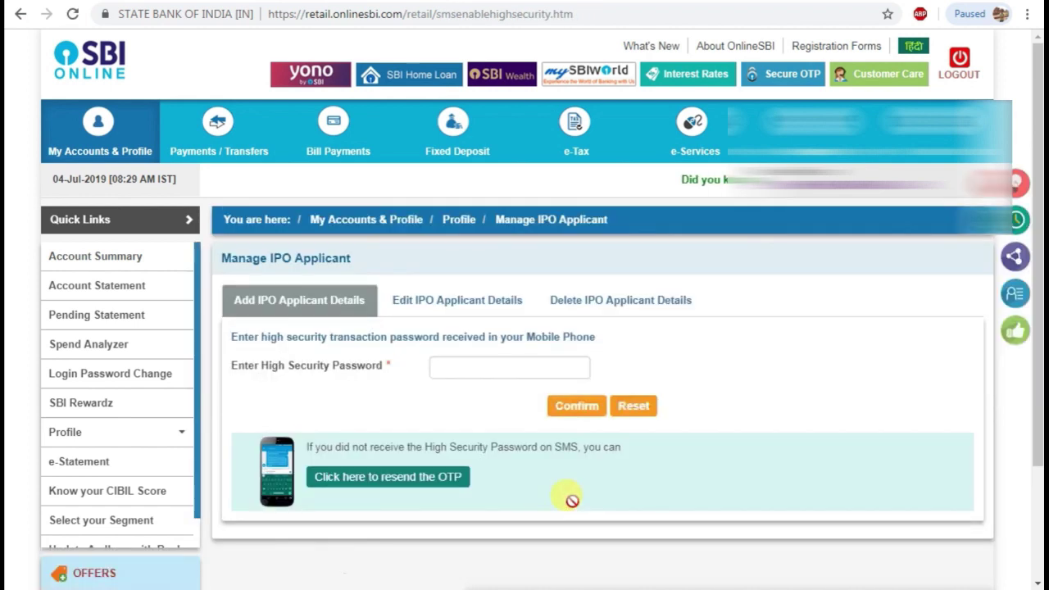
left_click(455, 361)
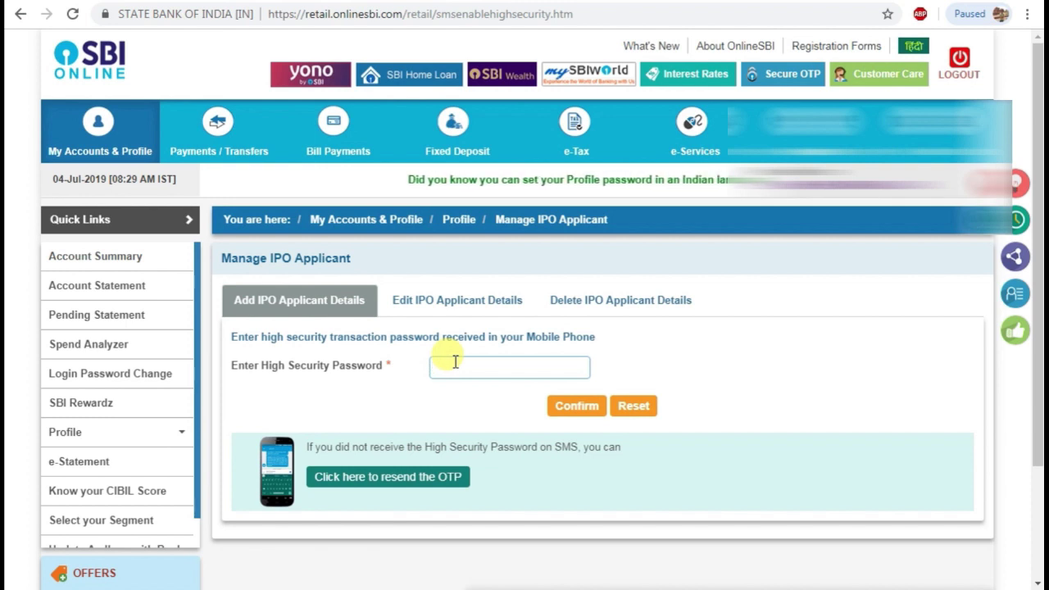
key("ctrl+v")
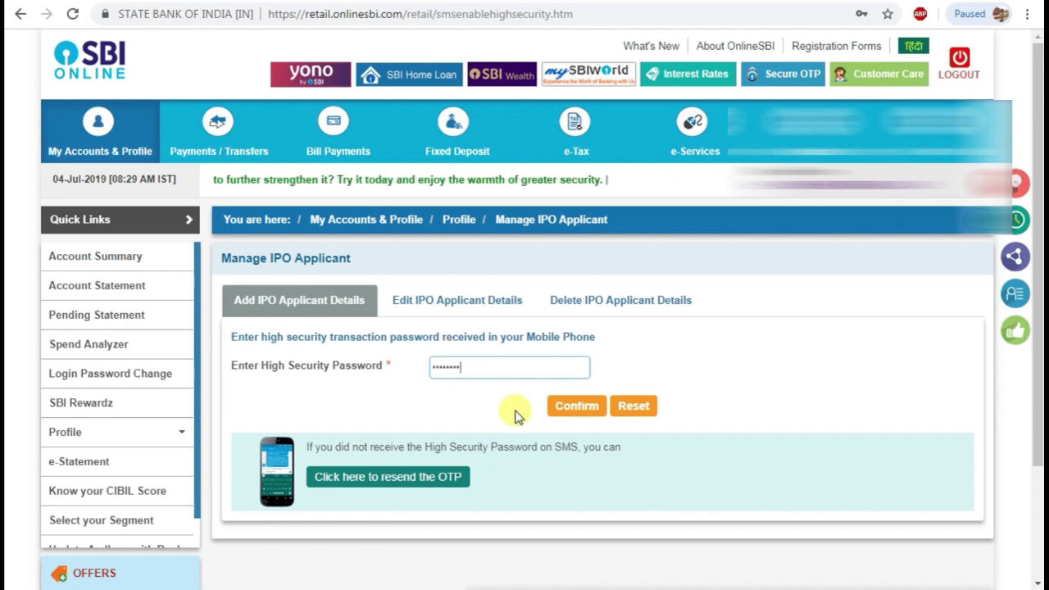
left_click(575, 406)
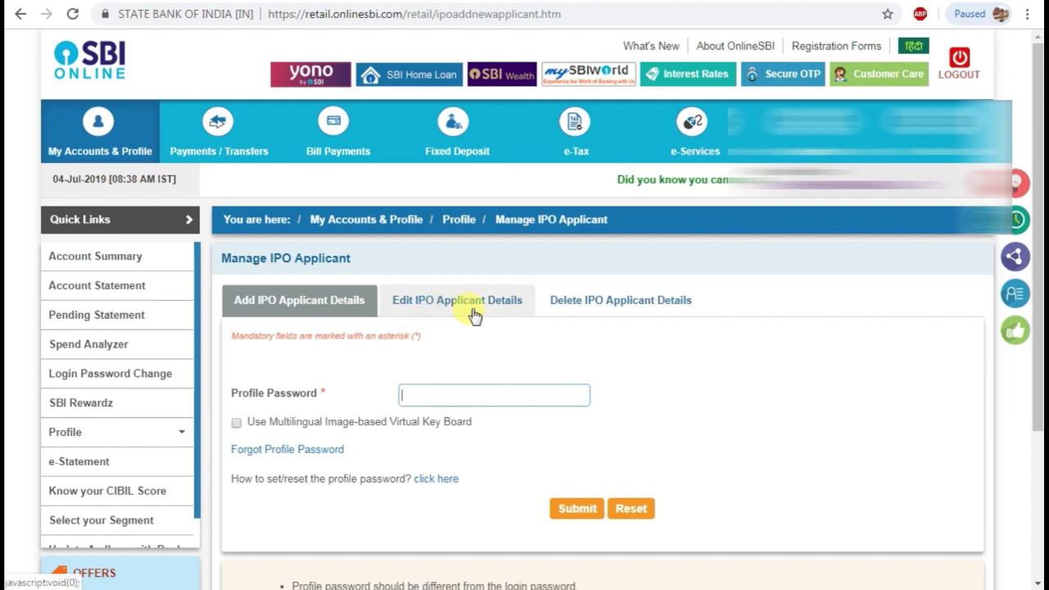
Enter the profile password for IPO applicant management and check the nickname list and notes for editing applicant details.
left_click(474, 315)
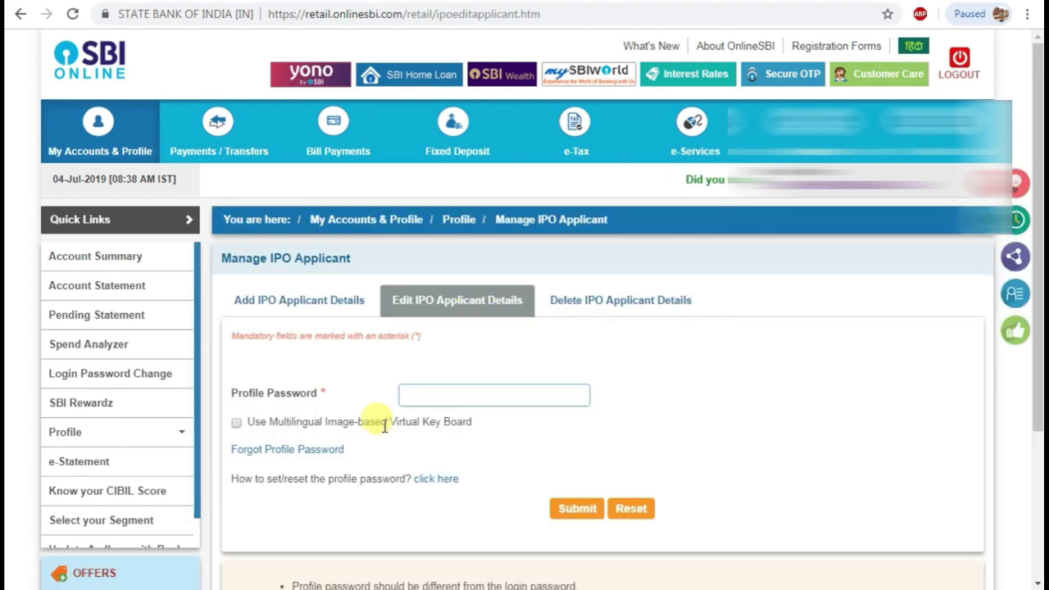
left_click(325, 305)
type("********************")
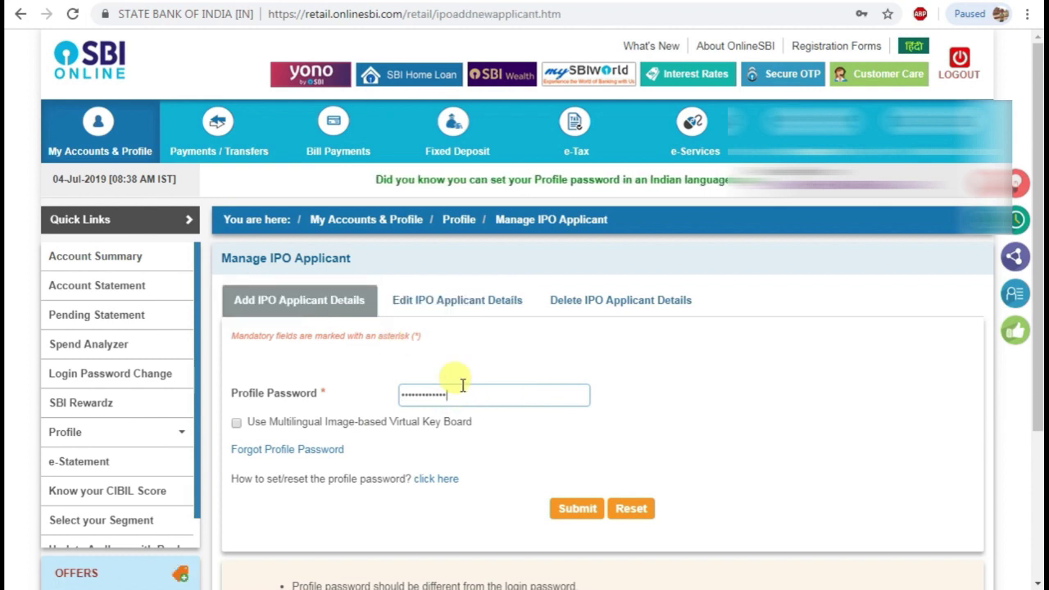
key("Return")
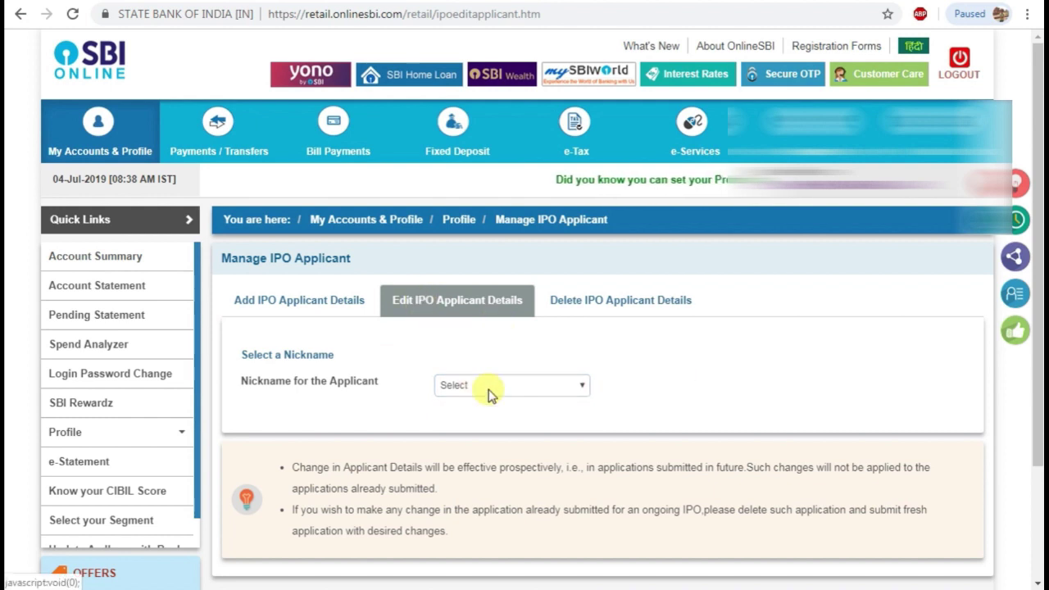
left_click(489, 391)
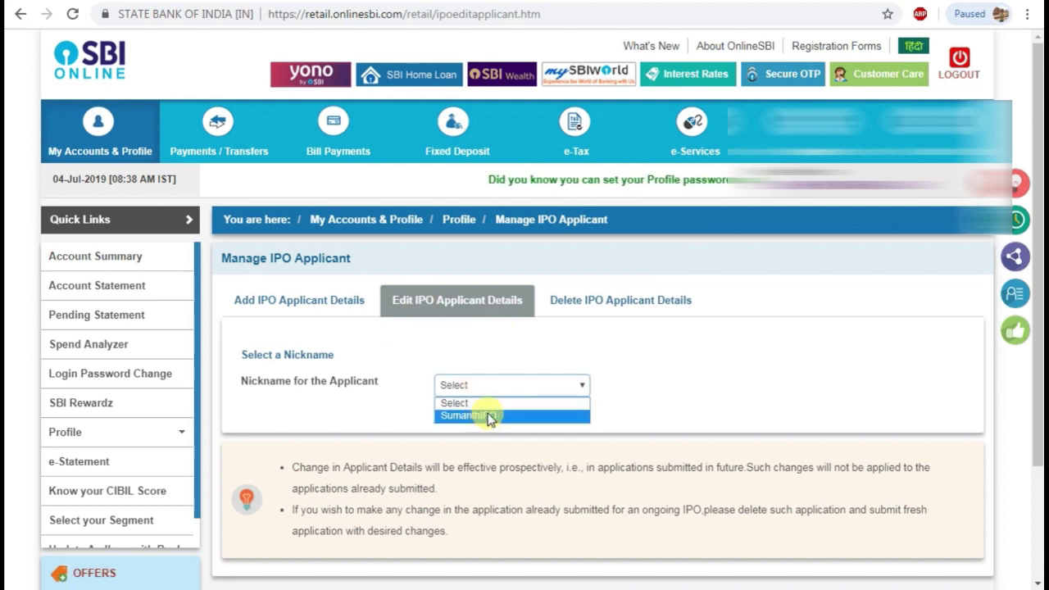
left_click(718, 385)
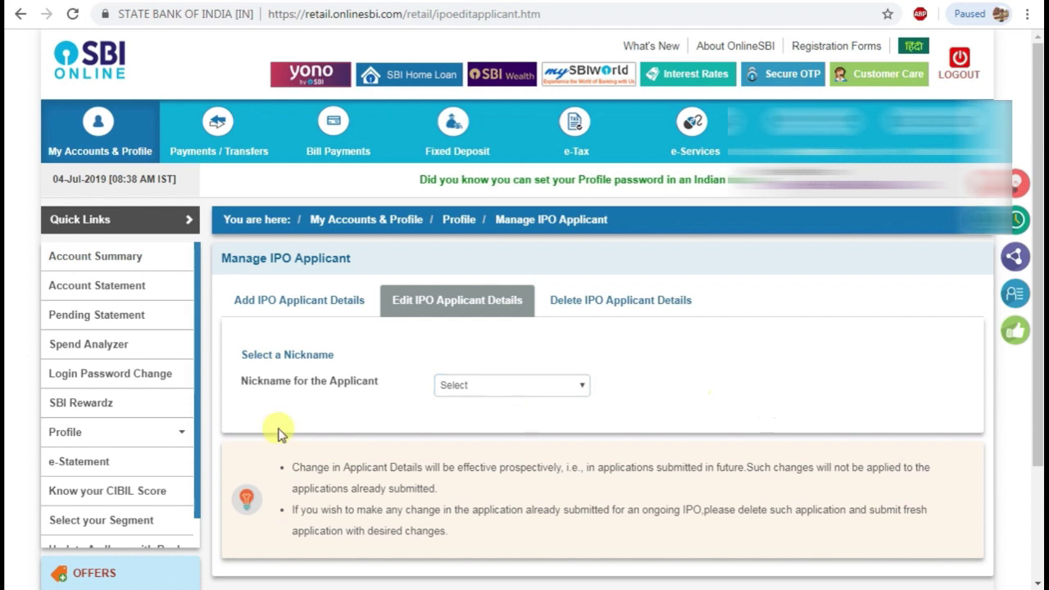
scroll(278, 430, "down", 1)
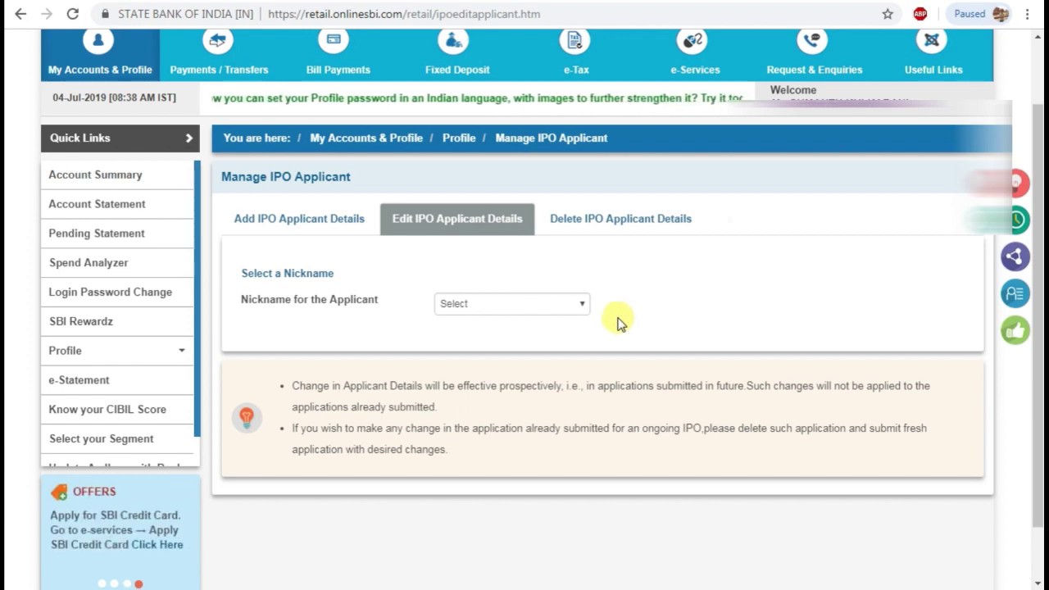
scroll(620, 321, "up", 1)
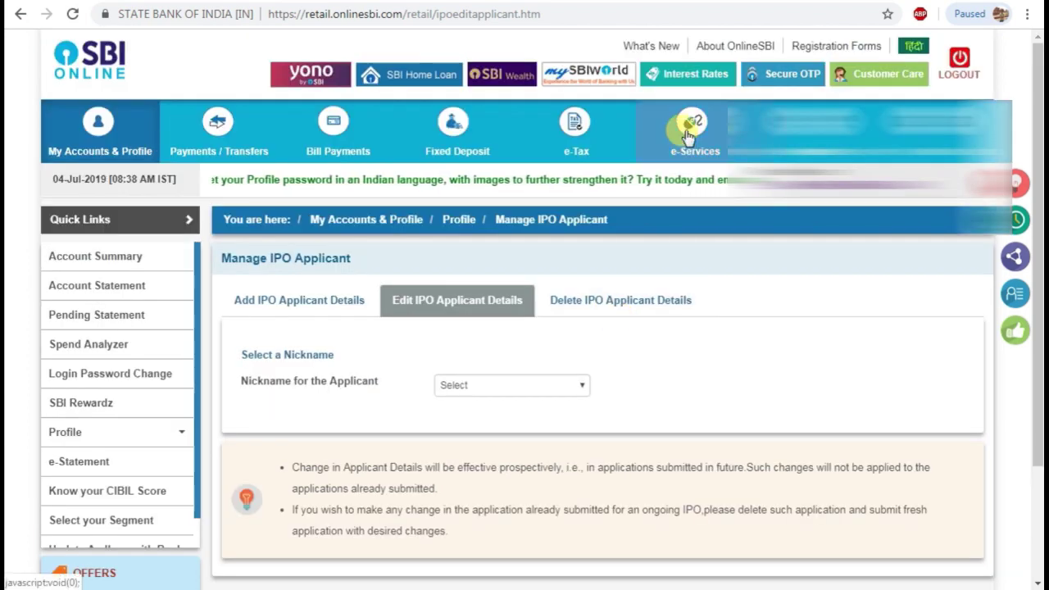
Go to IPO(Equity) in the Demat and ASBA e-services and accept the terms for applying for a new IPO.
mouse_move(688, 135)
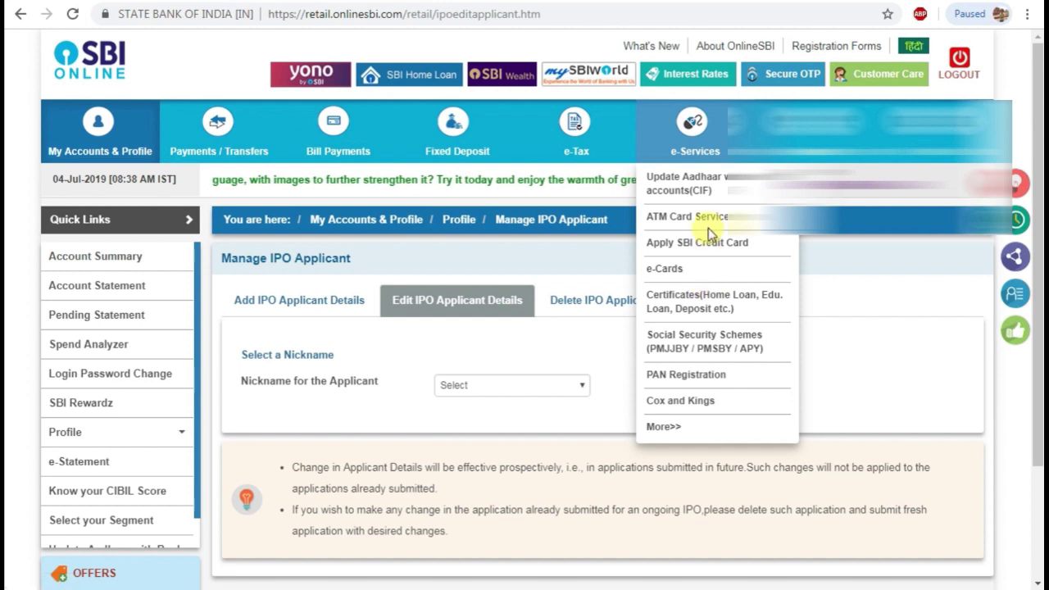
left_click(693, 122)
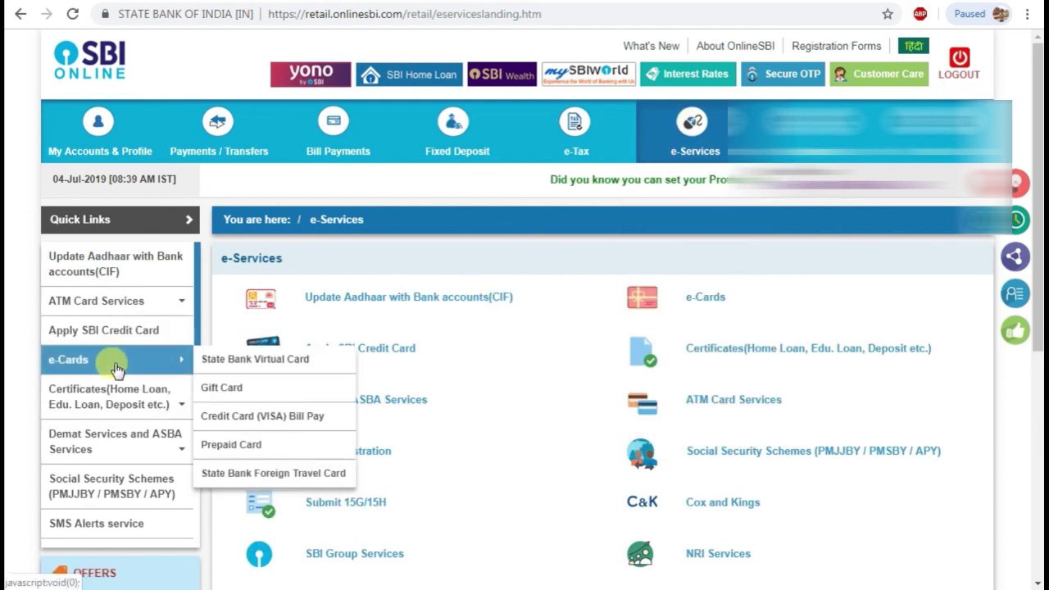
mouse_move(148, 445)
left_click(117, 456)
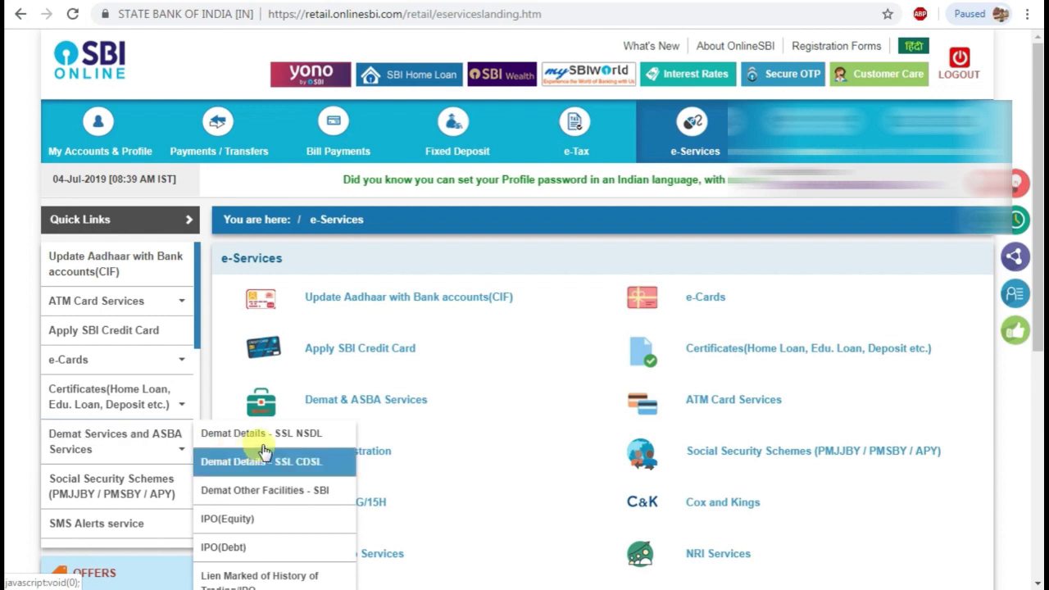
left_click(248, 523)
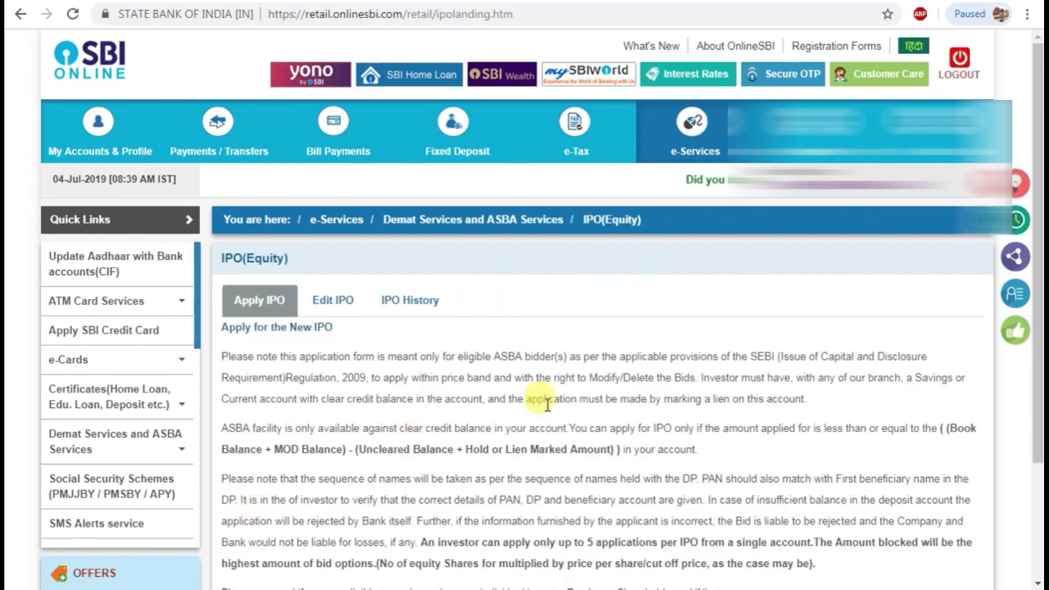
scroll(721, 375, "down", 2)
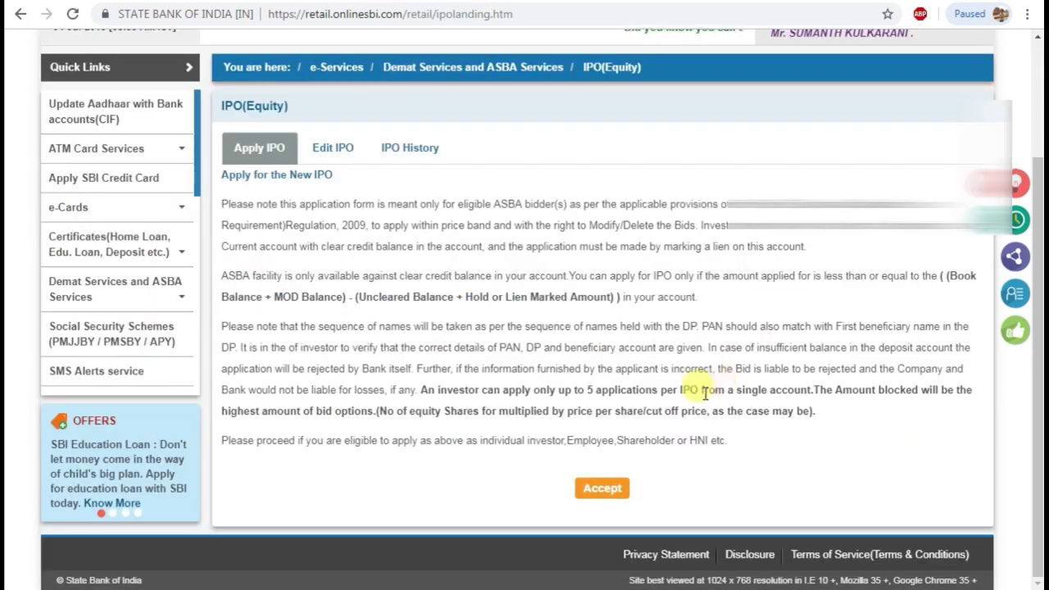
left_click(602, 489)
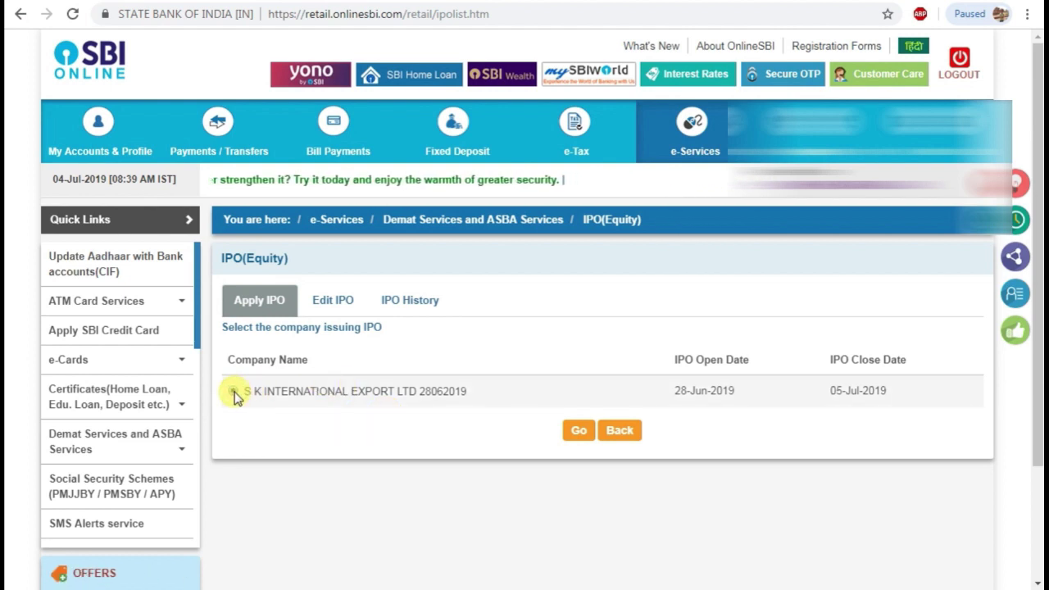
Choose S K INTERNATIONAL EXPORT LTD 28062019 as the issuing company and accept the ASBA investor undertaking.
left_click(266, 400)
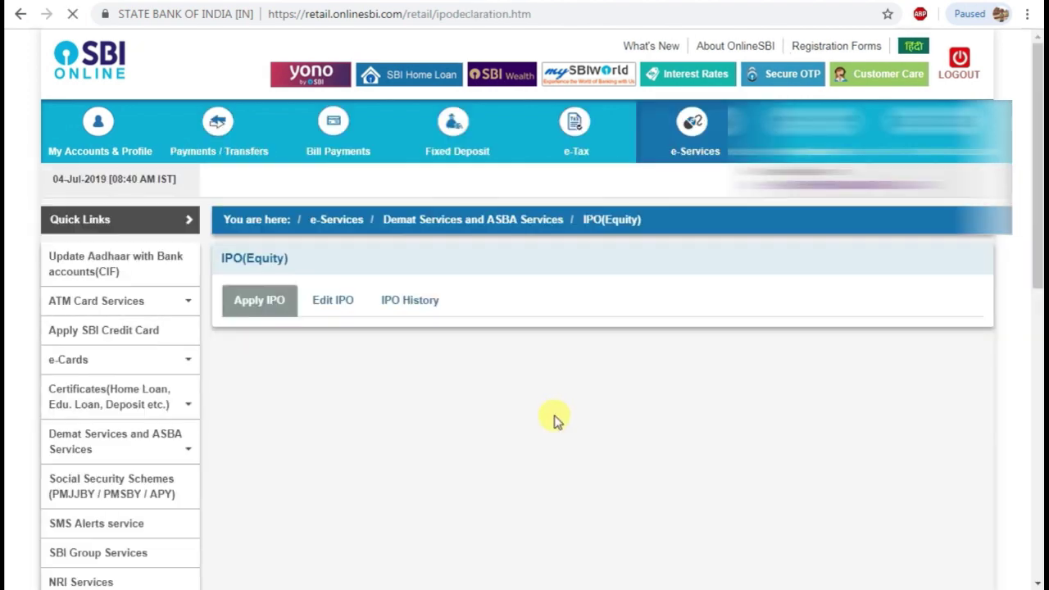
scroll(527, 443, "down", 3)
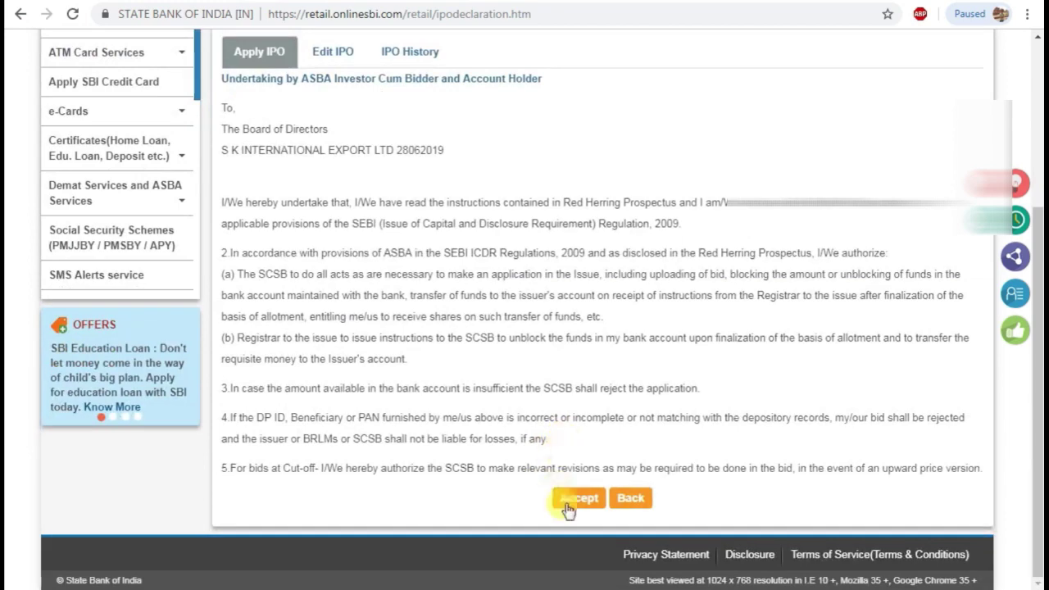
left_click(577, 498)
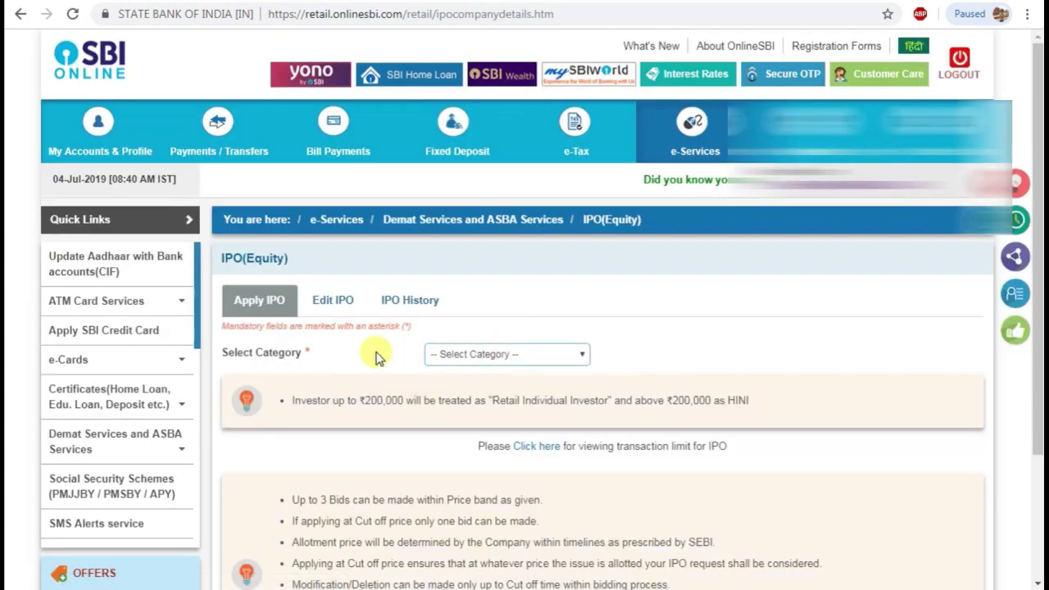
Set the investor category of the IPO application to Individual.
scroll(626, 370, "down", 2)
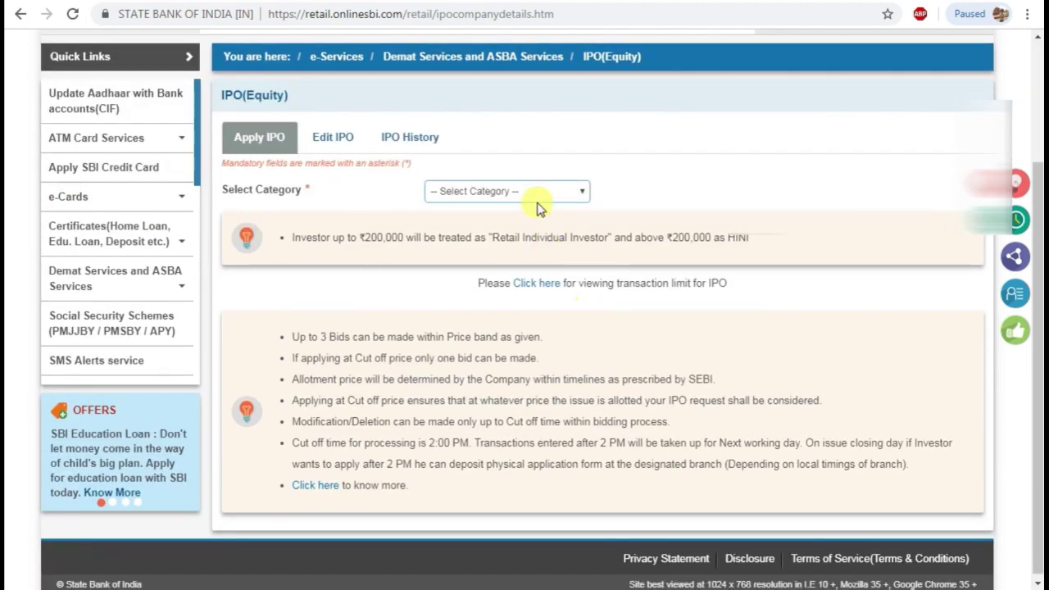
left_click(535, 190)
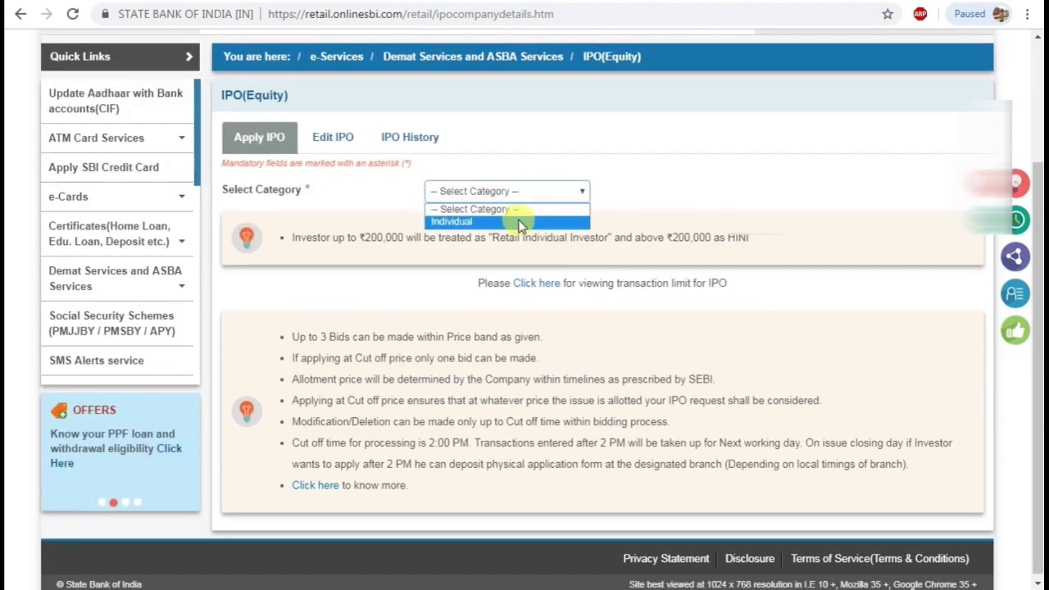
left_click(518, 222)
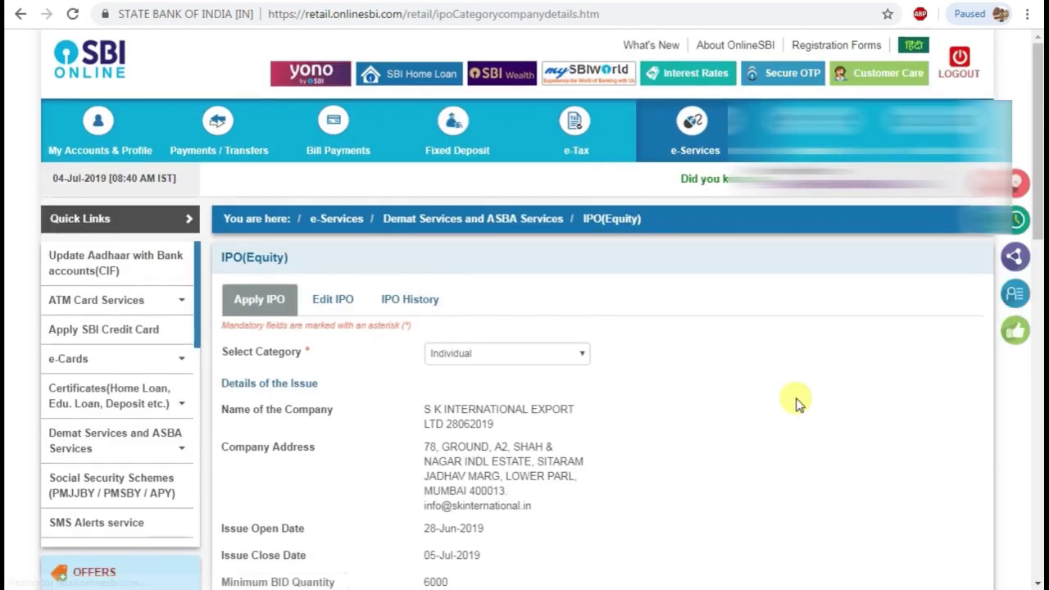
Fill the IPO application's applicant, PAN and demat details by selecting the registered applicant's nickname.
scroll(795, 400, "down", 3)
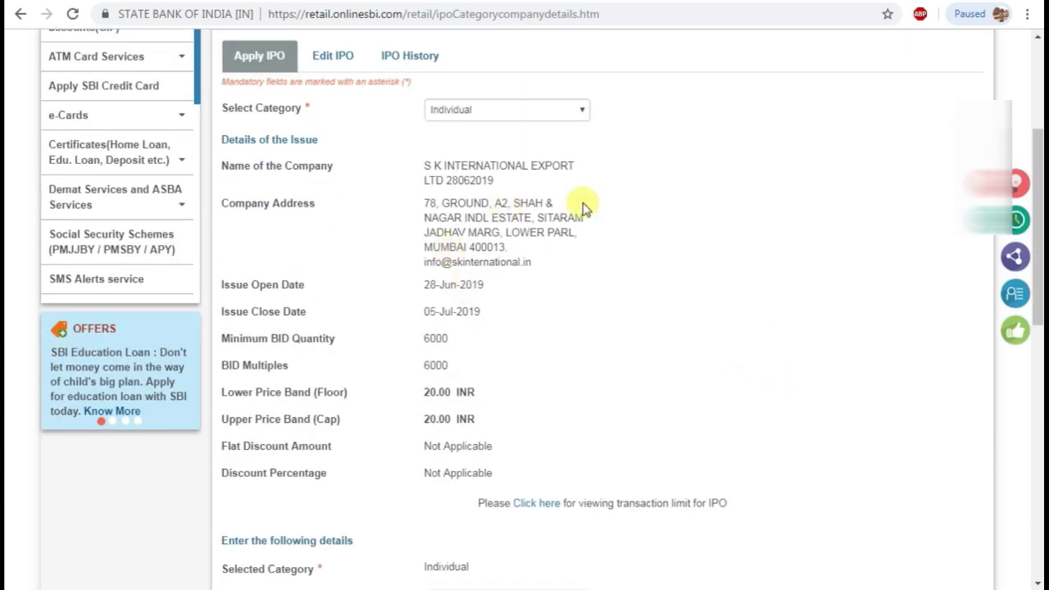
scroll(674, 357, "down", 3)
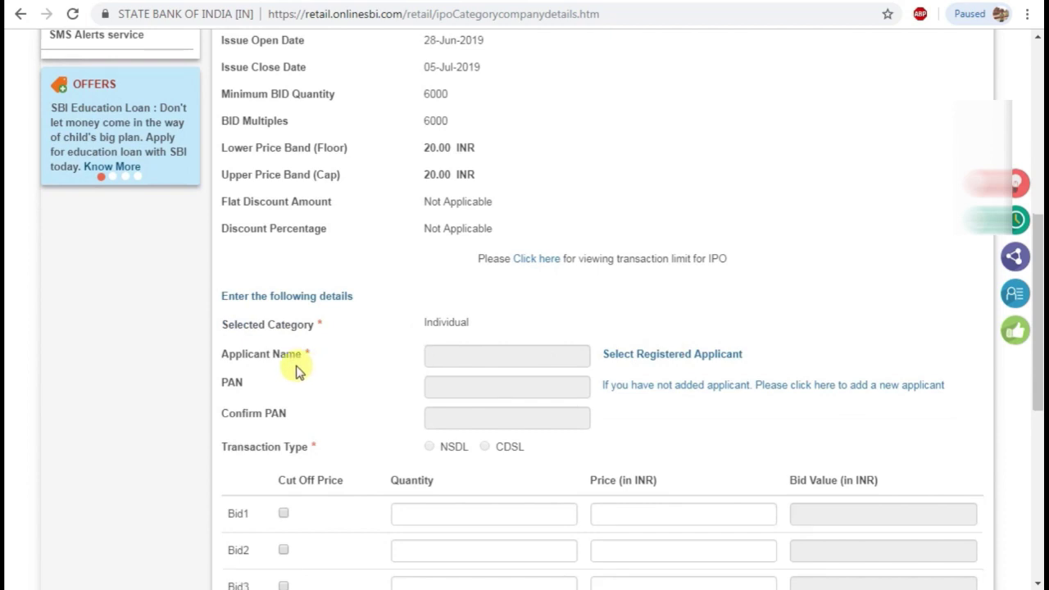
left_click(490, 387)
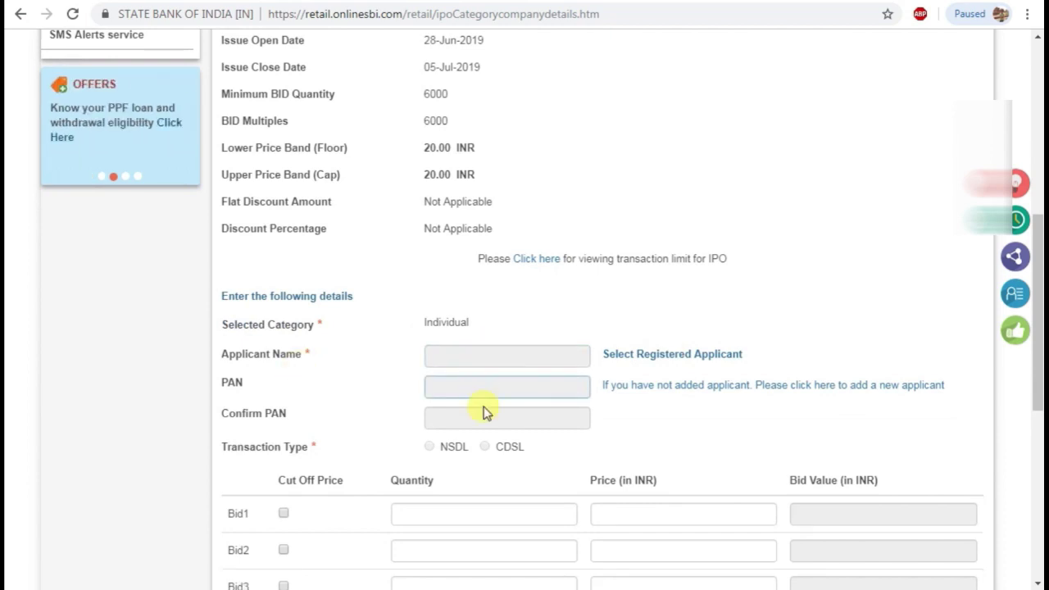
left_click(485, 415)
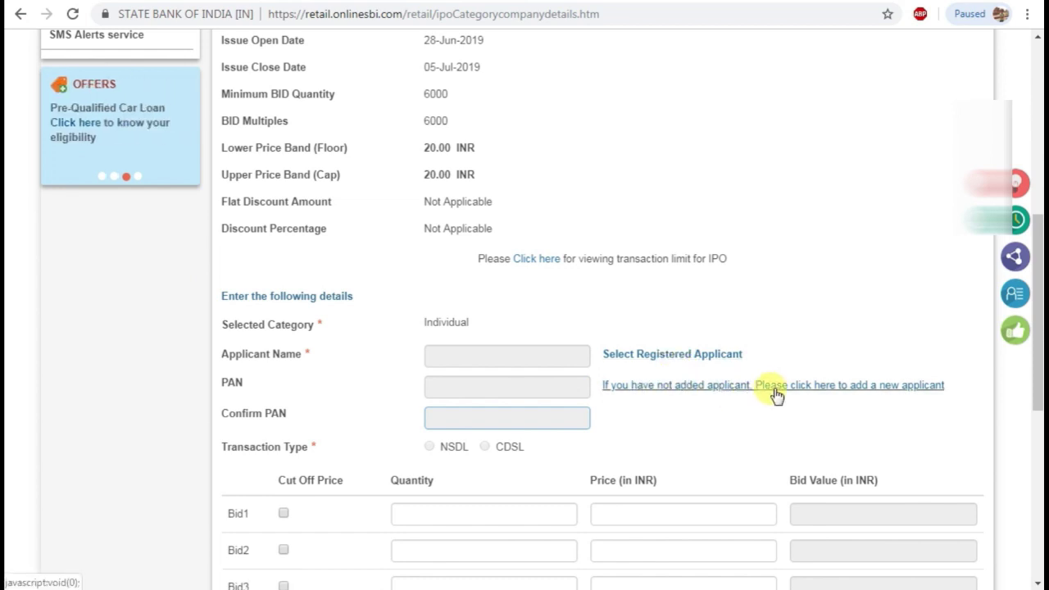
left_click(672, 354)
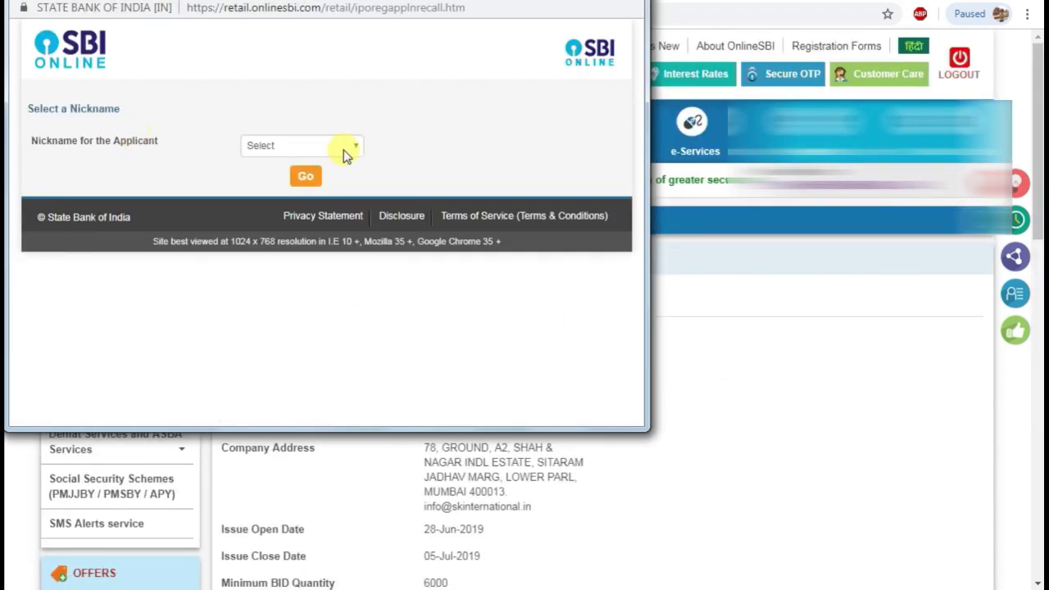
left_click(343, 154)
left_click(300, 175)
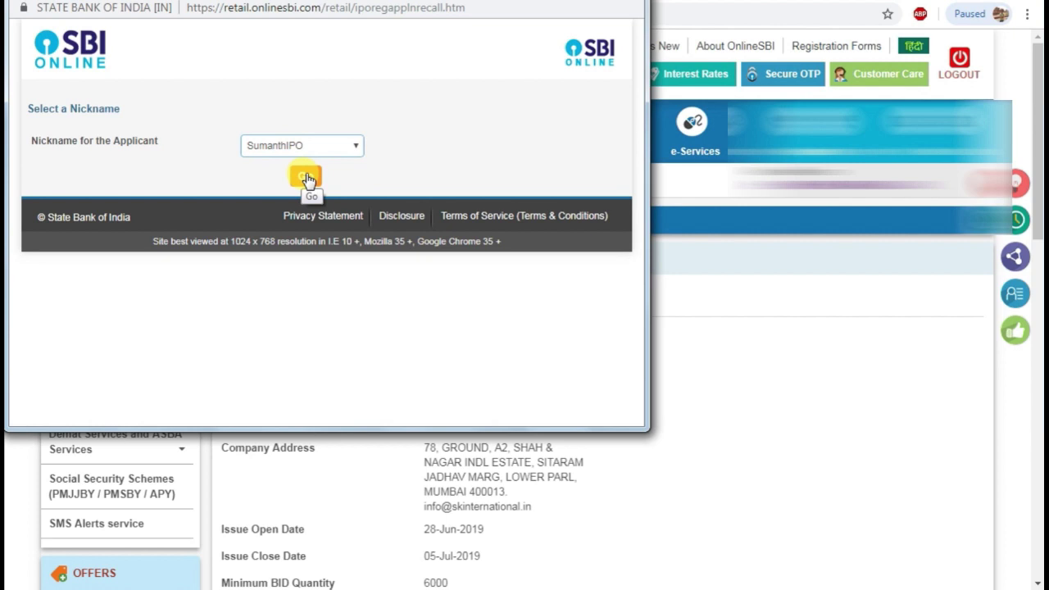
left_click(306, 177)
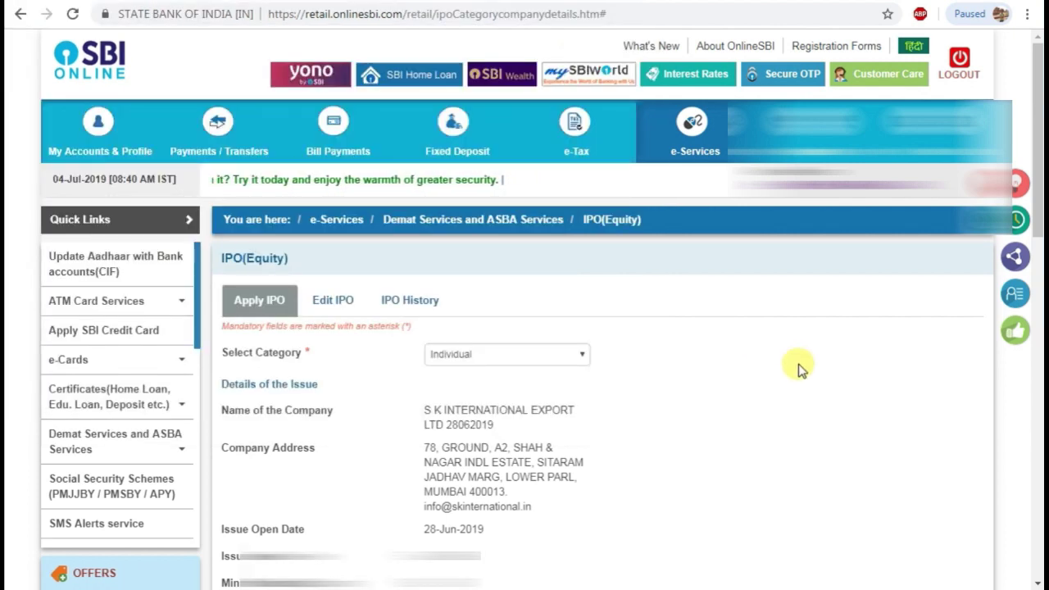
Examine the bid entry fields and the issue's minimum bid quantity, bid multiples and price band.
scroll(800, 368, "down", 10)
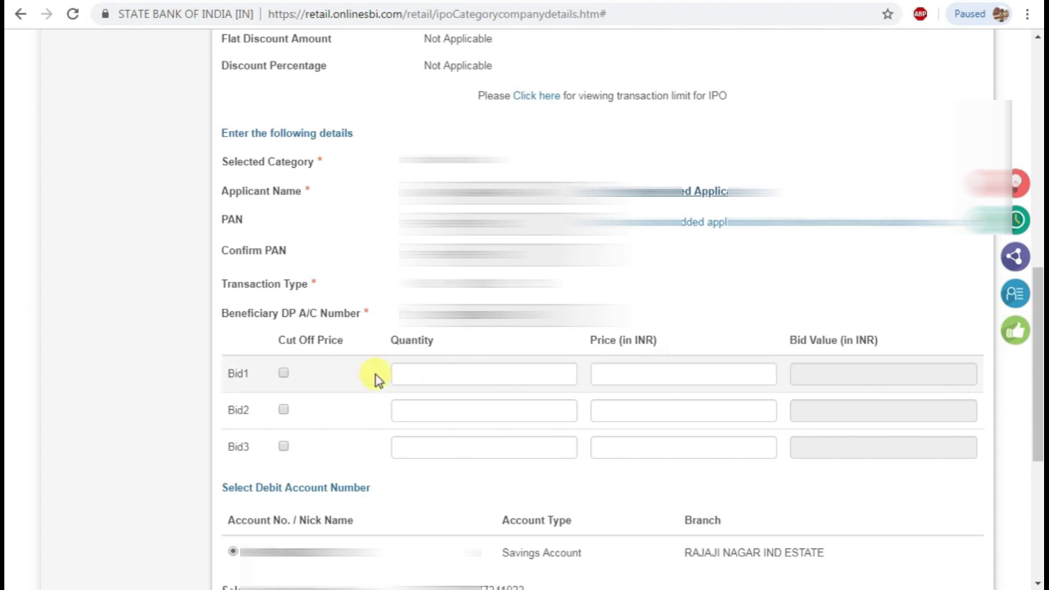
scroll(668, 366, "up", 5)
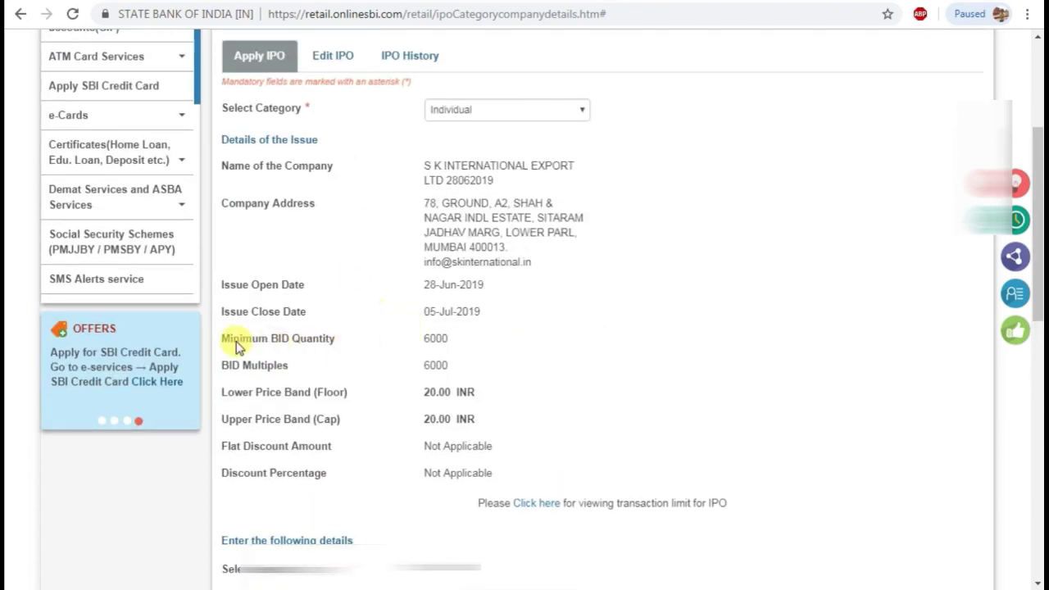
left_click_drag(224, 336, 363, 341)
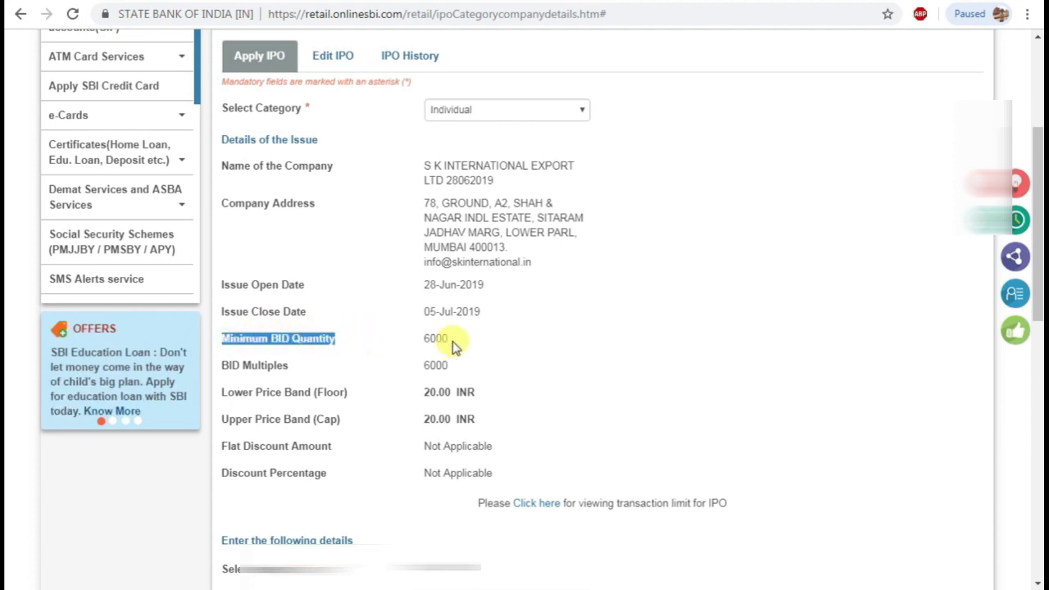
left_click(534, 351)
left_click_drag(459, 344, 419, 333)
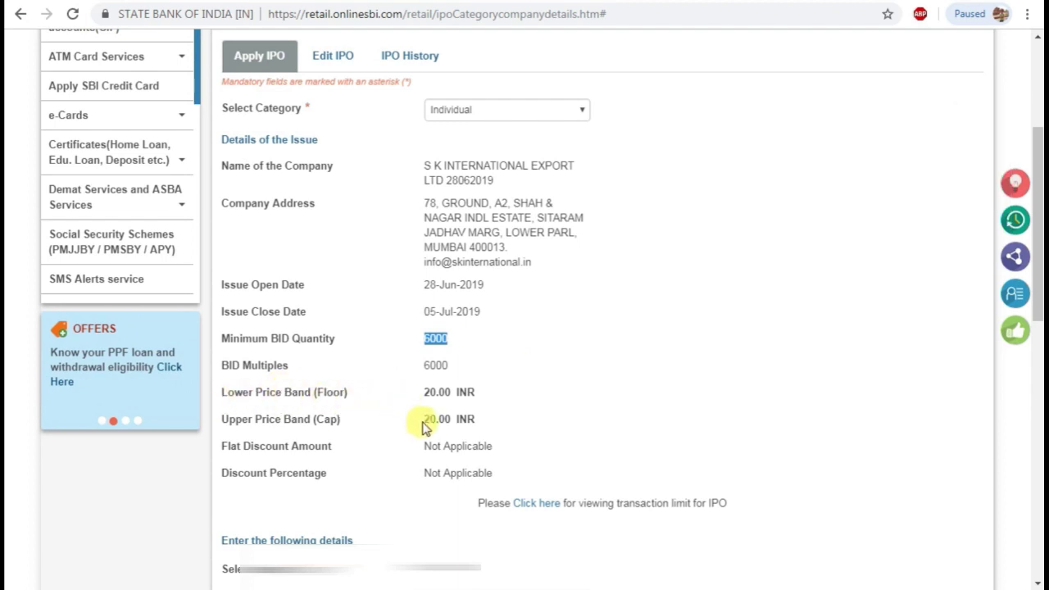
left_click_drag(422, 418, 492, 418)
left_click(504, 422)
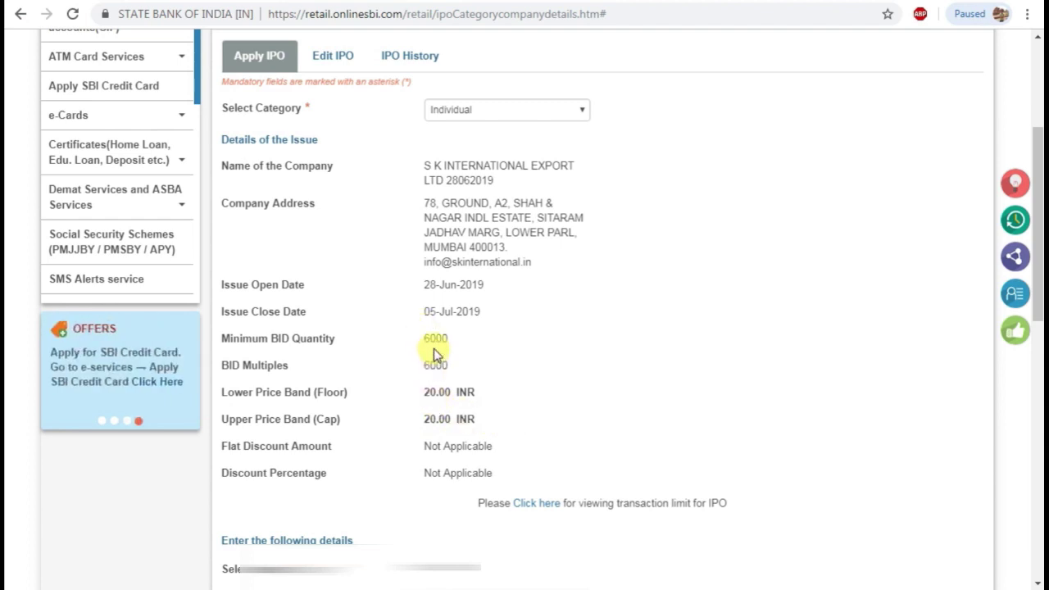
Set the Bid1 quantity to 6000 at the cut-off price and submit the IPO application.
scroll(599, 370, "down", 1)
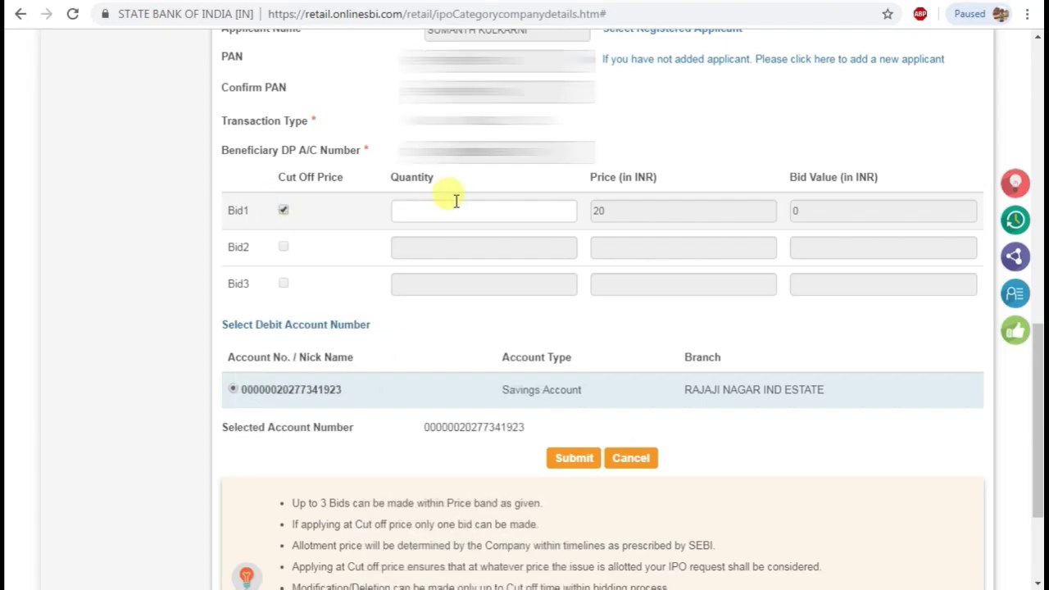
left_click(457, 211)
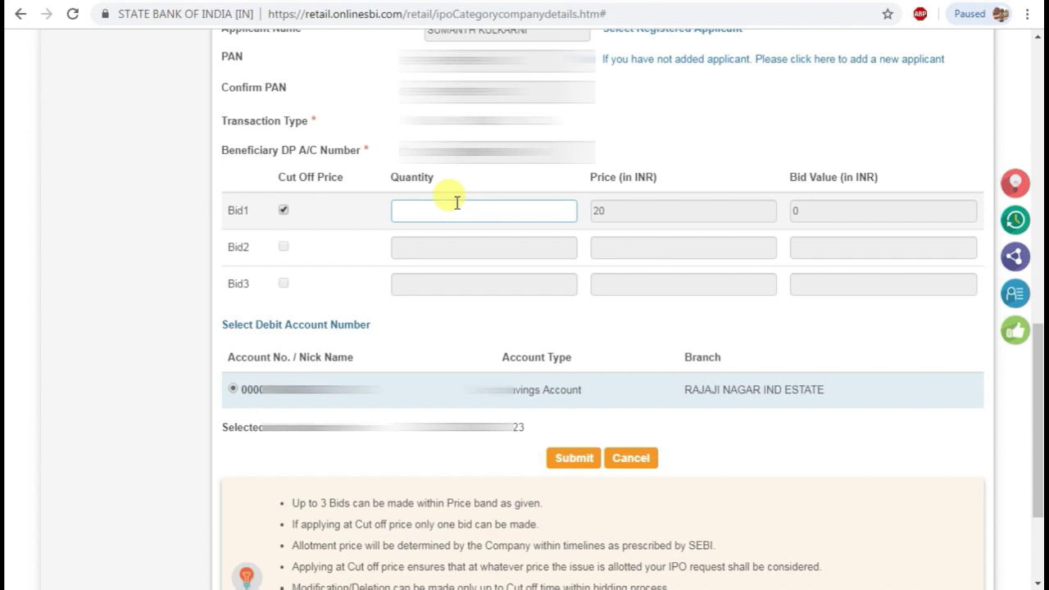
type("6000")
left_click(711, 208)
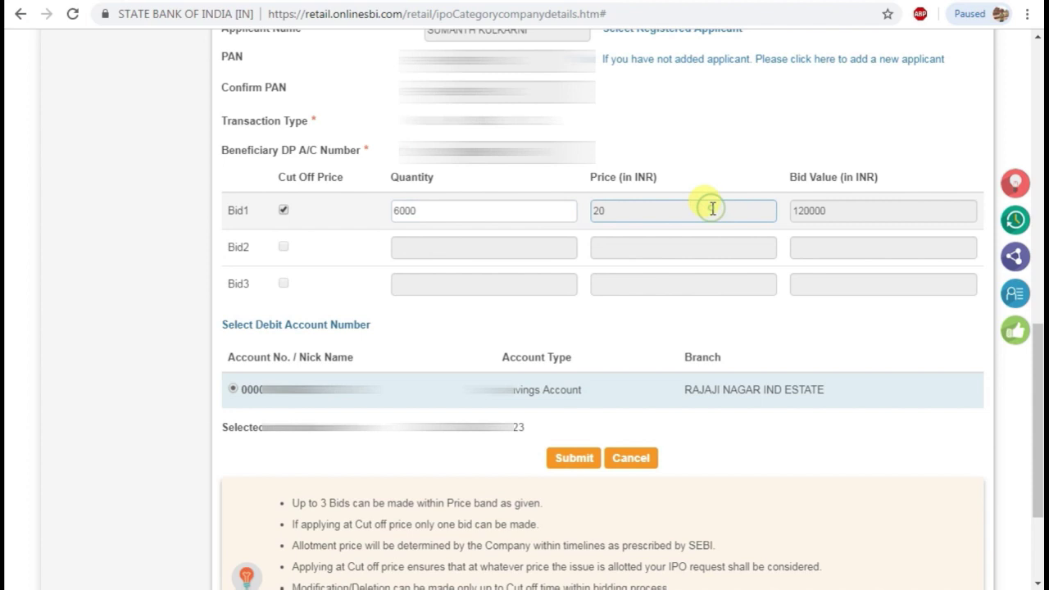
left_click(283, 211)
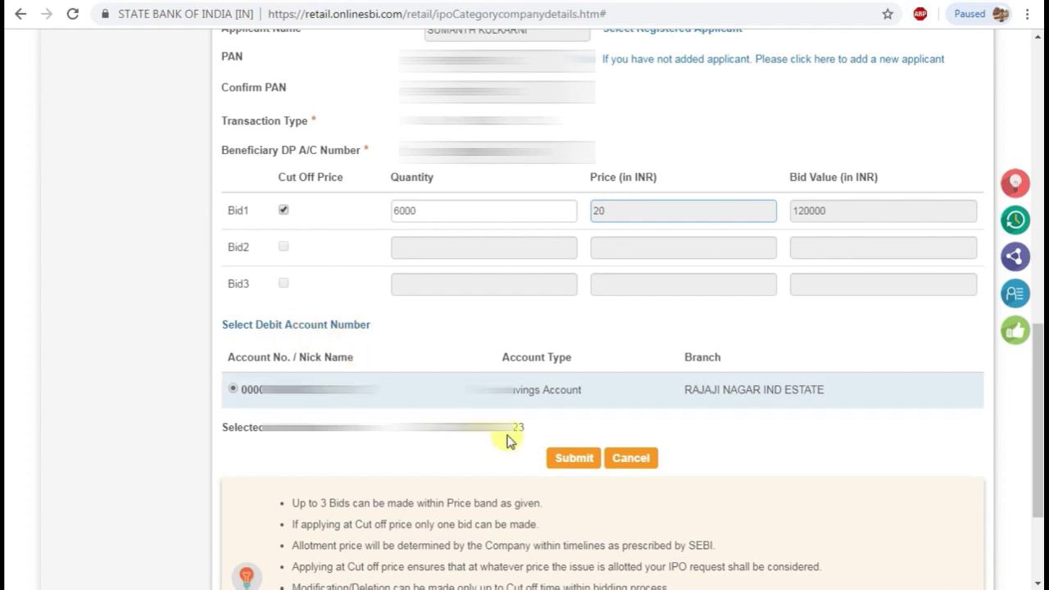
left_click(576, 458)
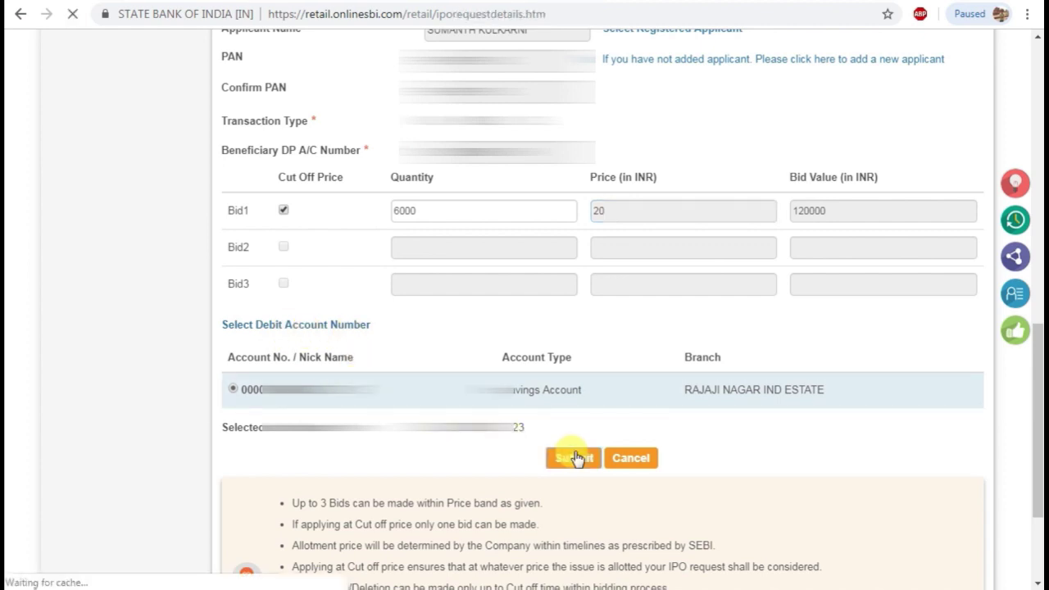
Try to confirm the IPO request from its summary, cancel the scheduled submission and examine the bid value.
scroll(532, 374, "down", 3)
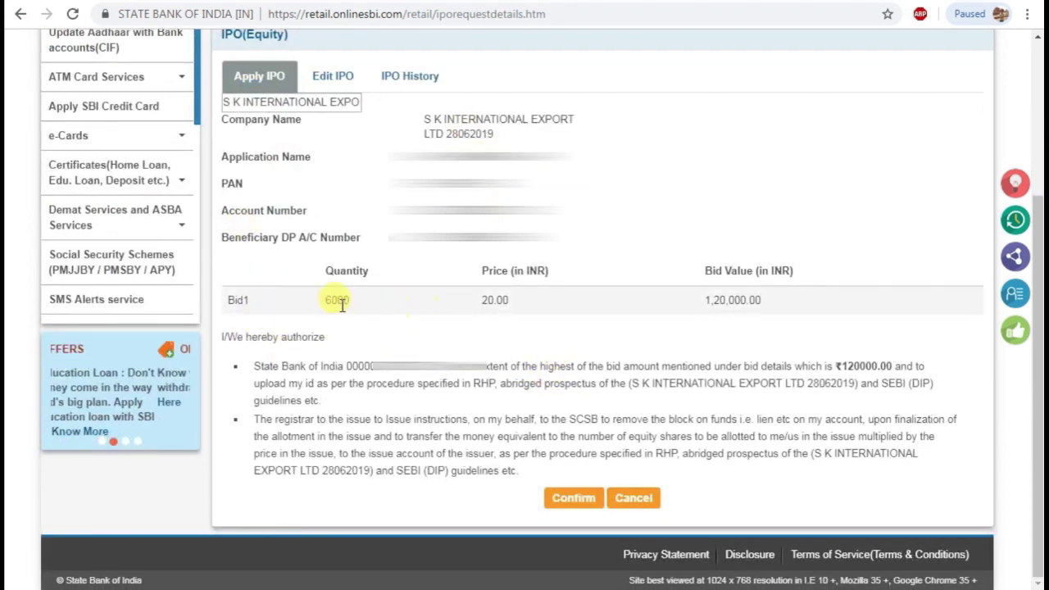
left_click(573, 498)
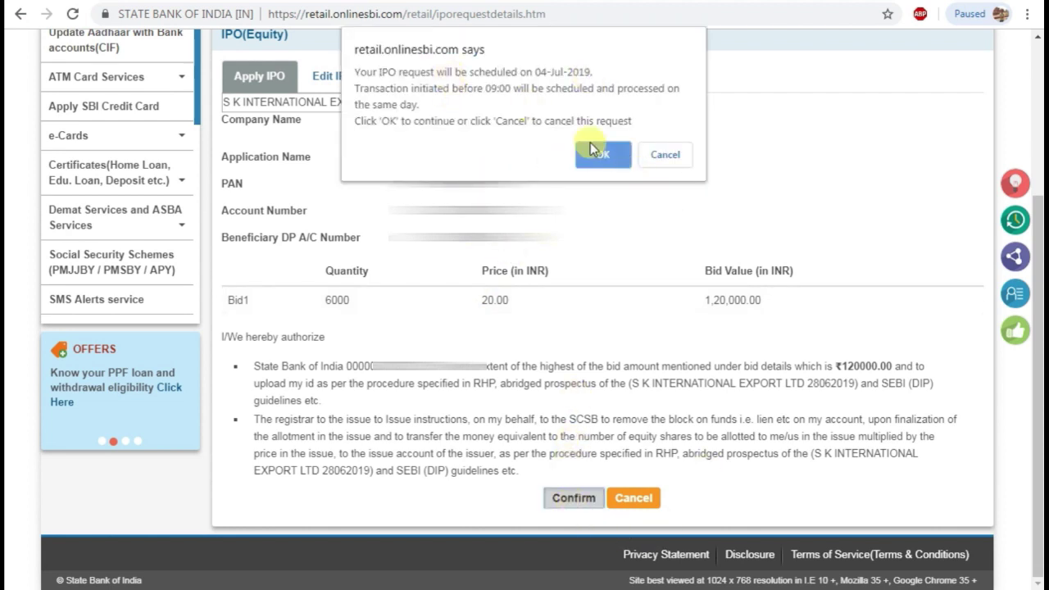
left_click(666, 155)
left_click_drag(710, 300, 813, 306)
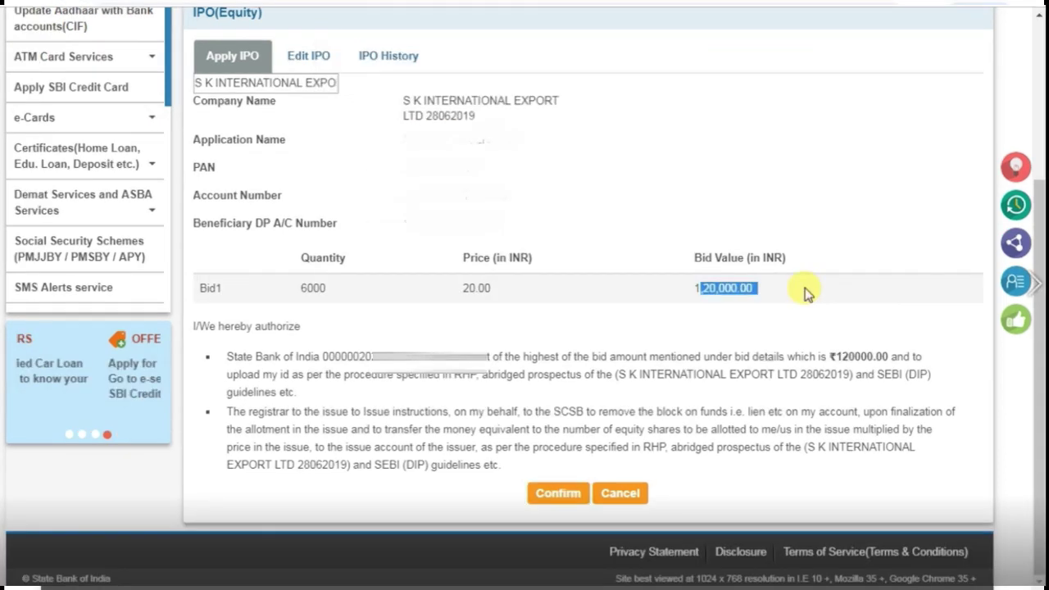